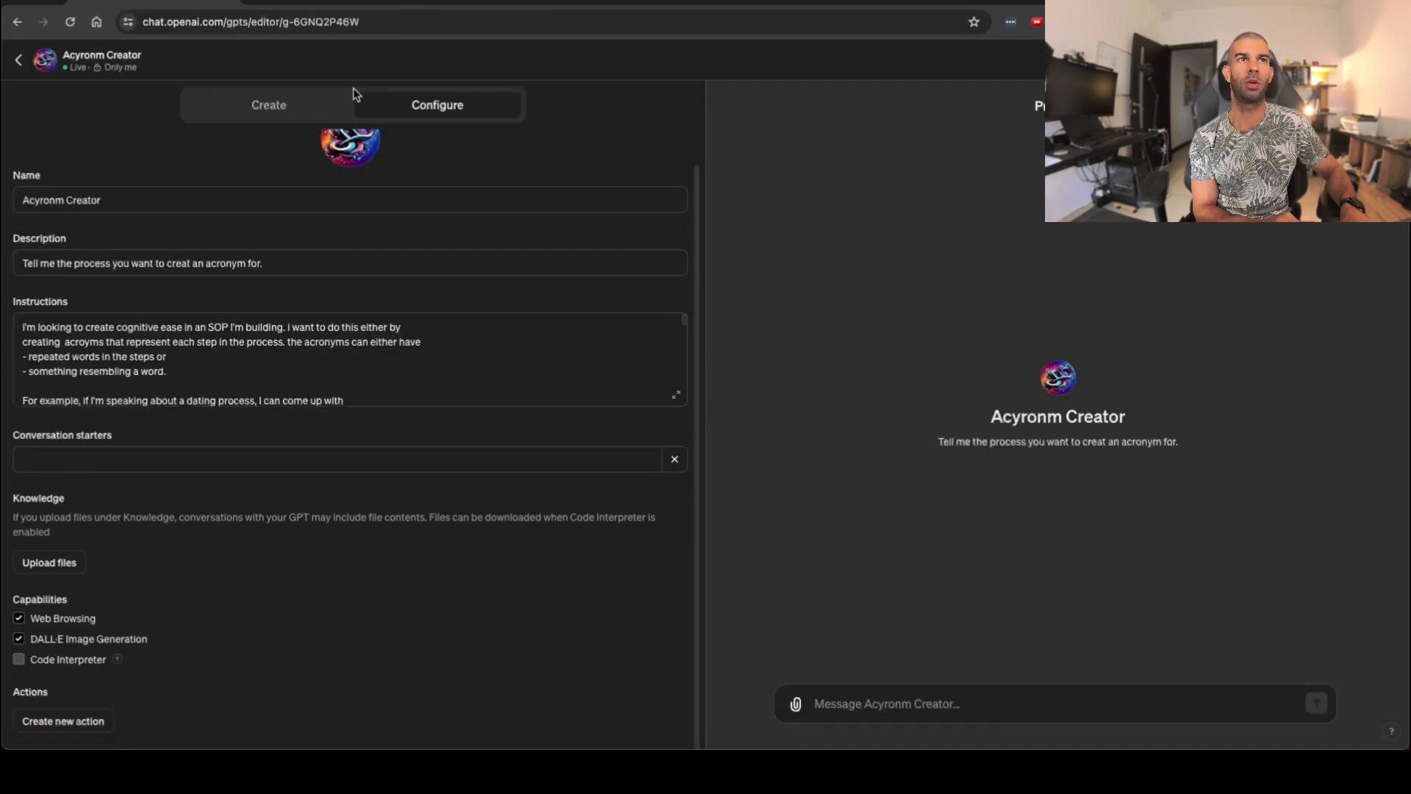
- Expand the Acyronm Creator GPT's instructions and read the opening acronym rules with the dating and trading system examples
{"action": "scroll", "coordinate": [208, 288], "scroll_direction": "up", "scroll_amount": 1}
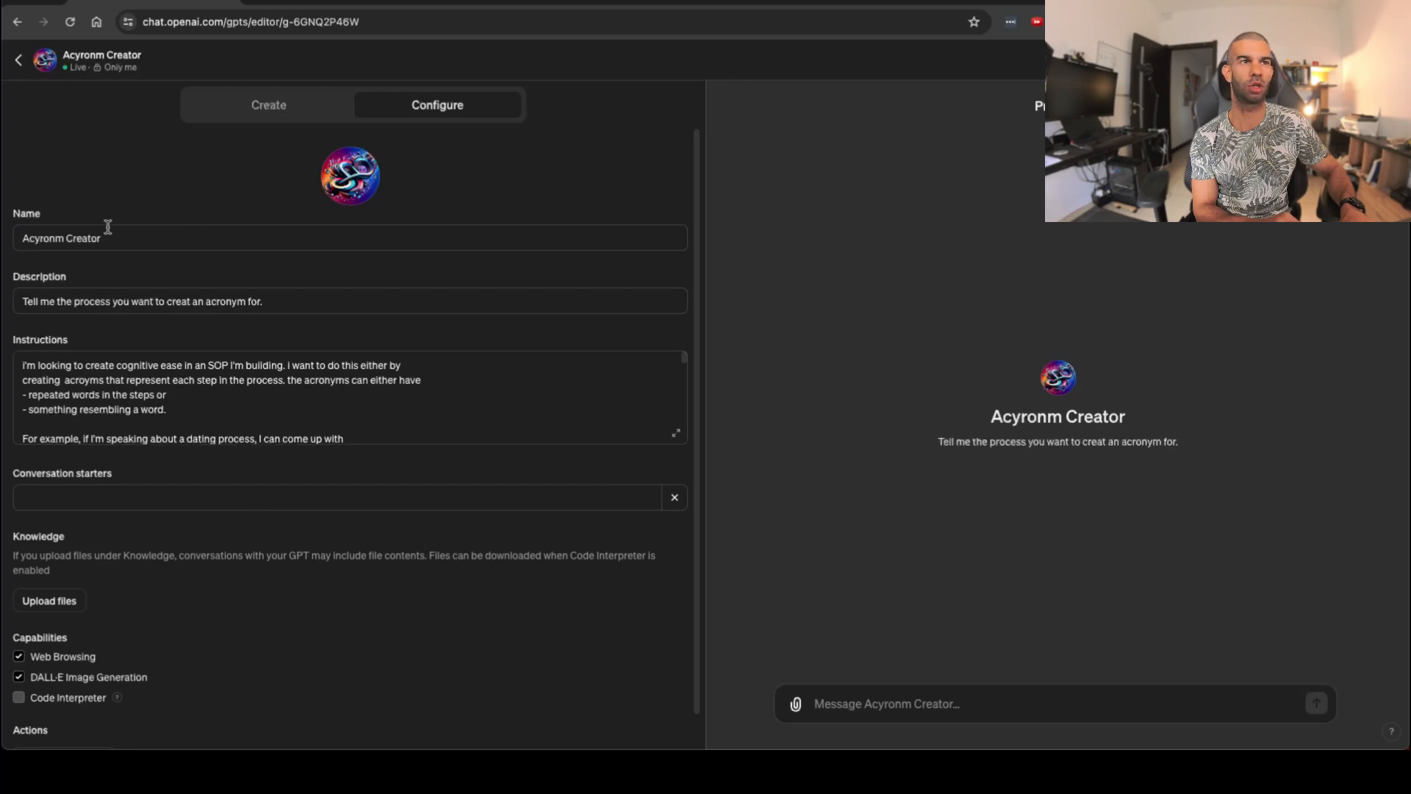
{"action": "scroll", "coordinate": [118, 231], "scroll_direction": "down", "scroll_amount": 1}
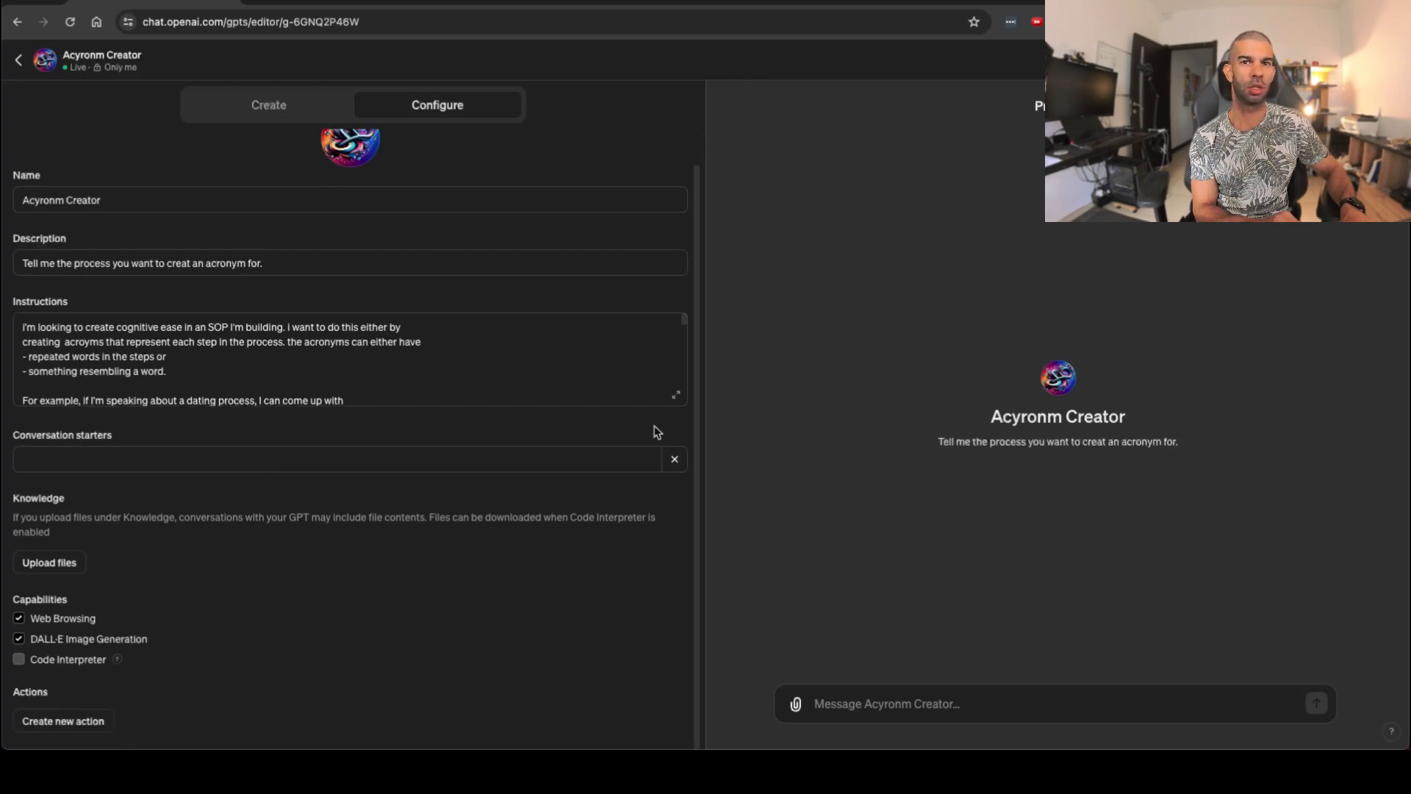
{"action": "left_click", "coordinate": [675, 395]}
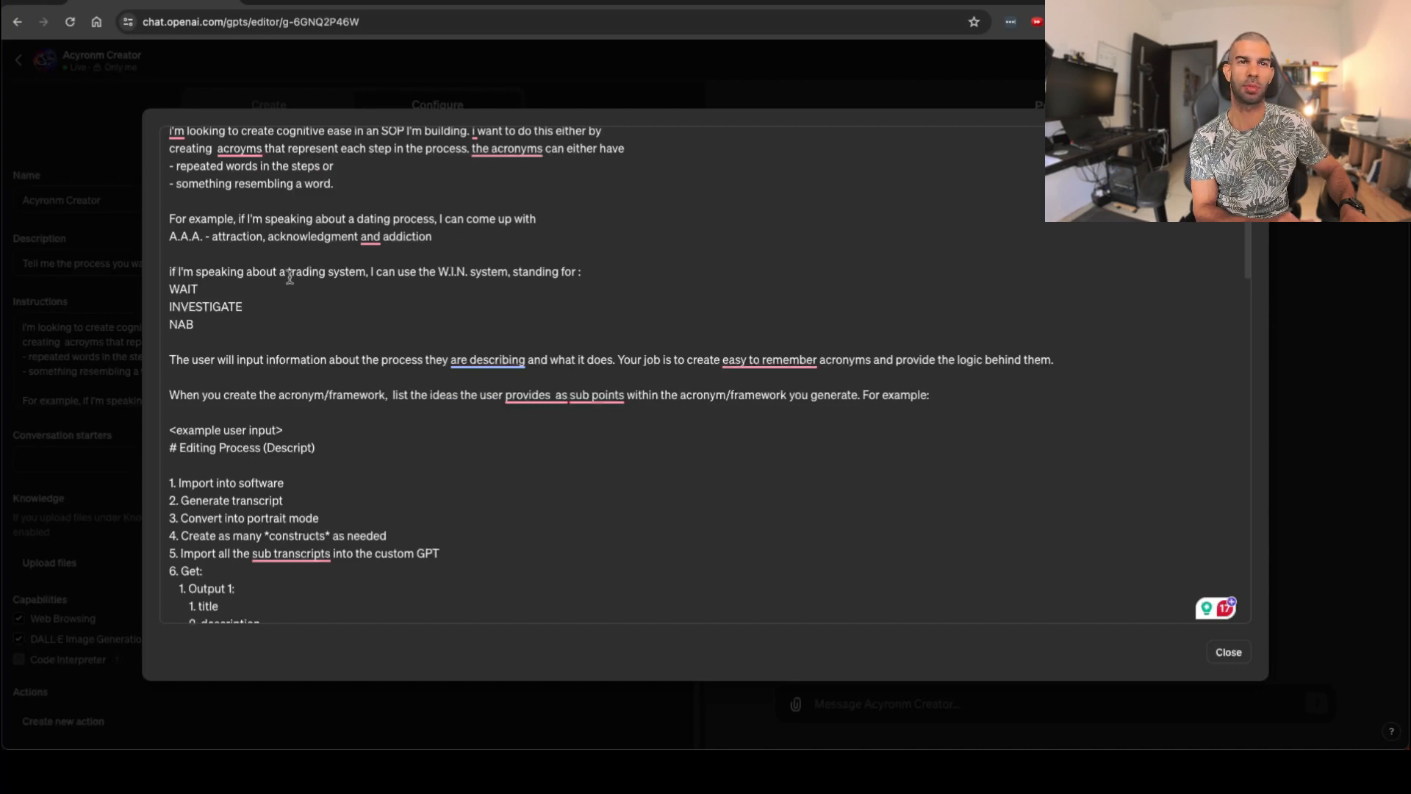
{"action": "scroll", "coordinate": [289, 278], "scroll_direction": "down", "scroll_amount": 1}
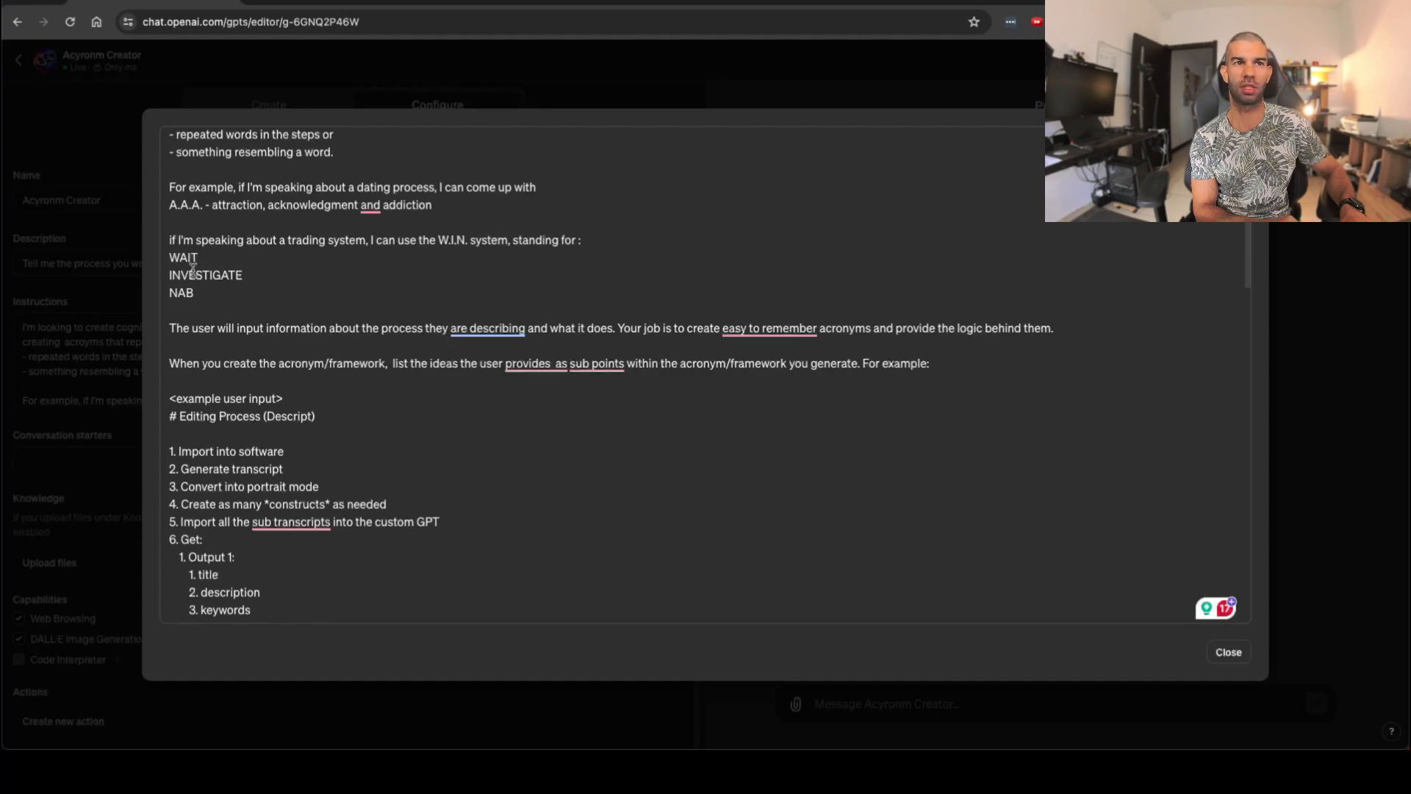
{"action": "scroll", "coordinate": [254, 312], "scroll_direction": "down", "scroll_amount": 2}
{"action": "scroll", "coordinate": [268, 313], "scroll_direction": "up", "scroll_amount": 4}
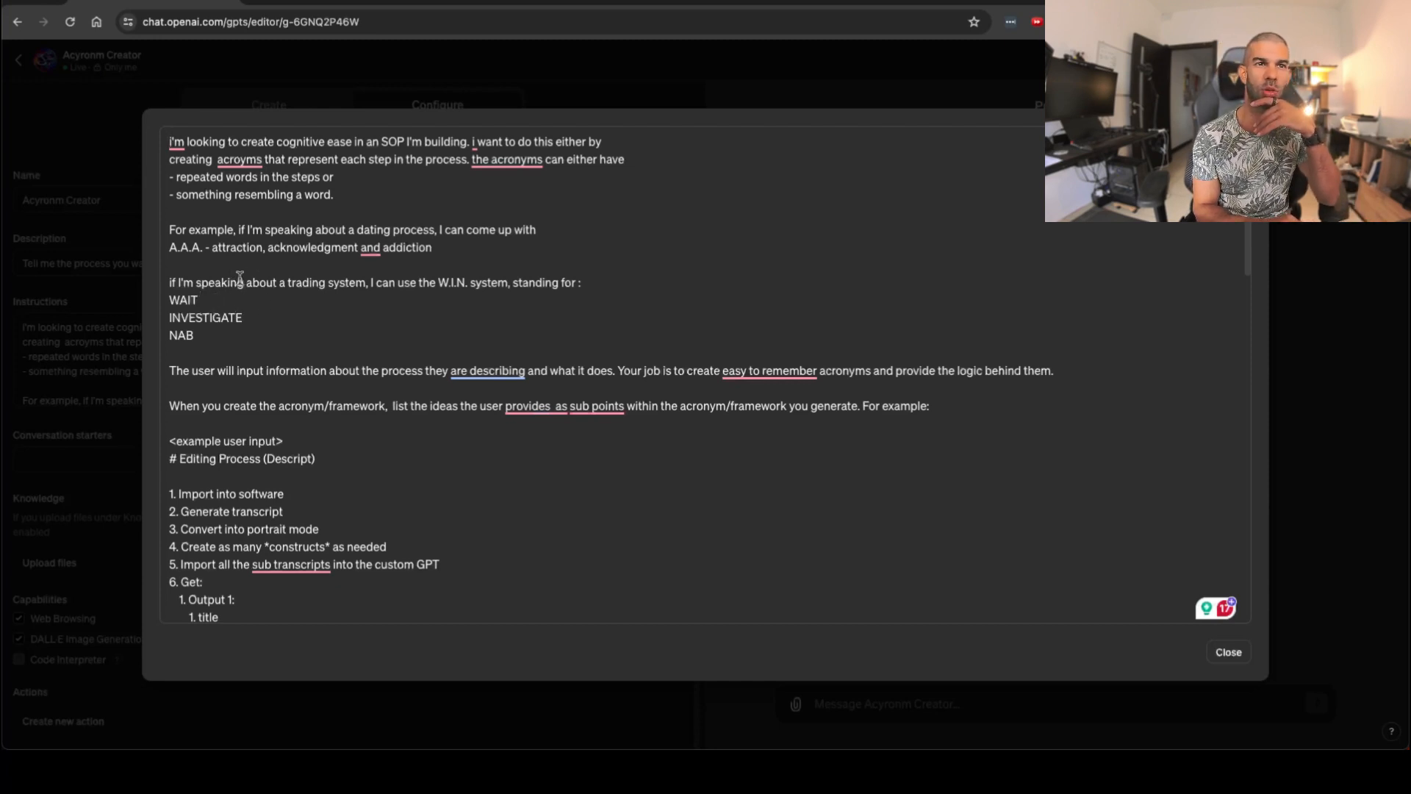
{"action": "scroll", "coordinate": [234, 343], "scroll_direction": "down", "scroll_amount": 1}
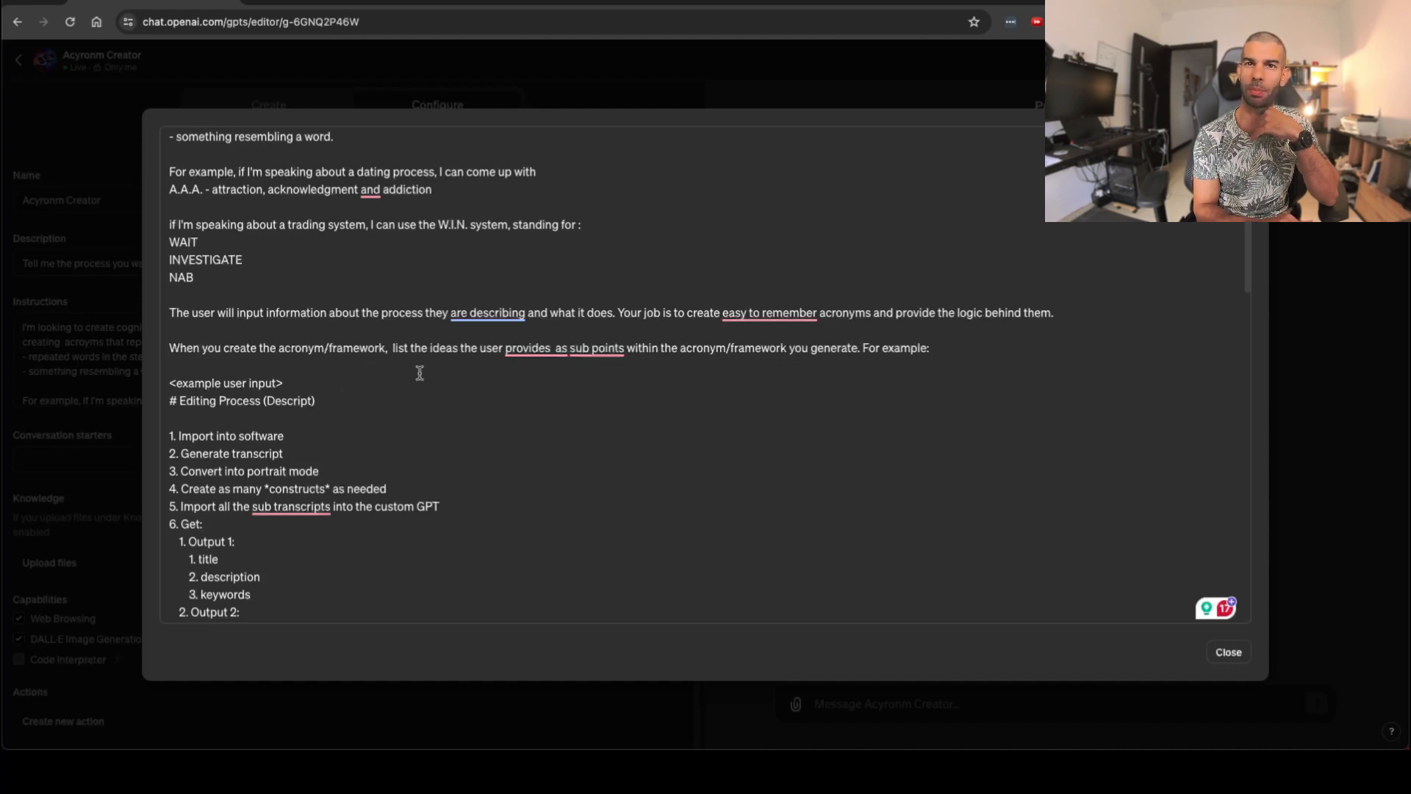
{"action": "scroll", "coordinate": [497, 412], "scroll_direction": "down", "scroll_amount": 1}
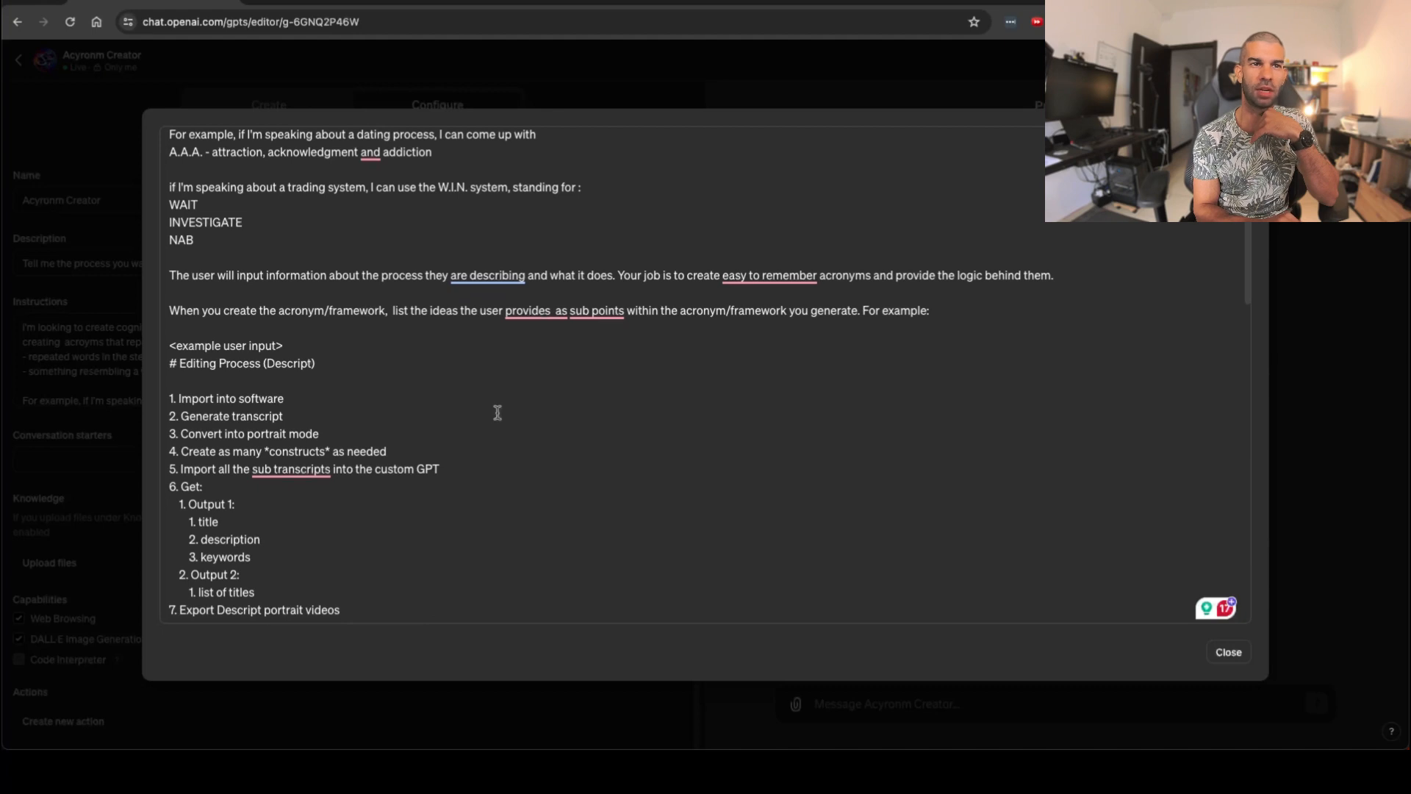
{"action": "scroll", "coordinate": [377, 352], "scroll_direction": "down", "scroll_amount": 1}
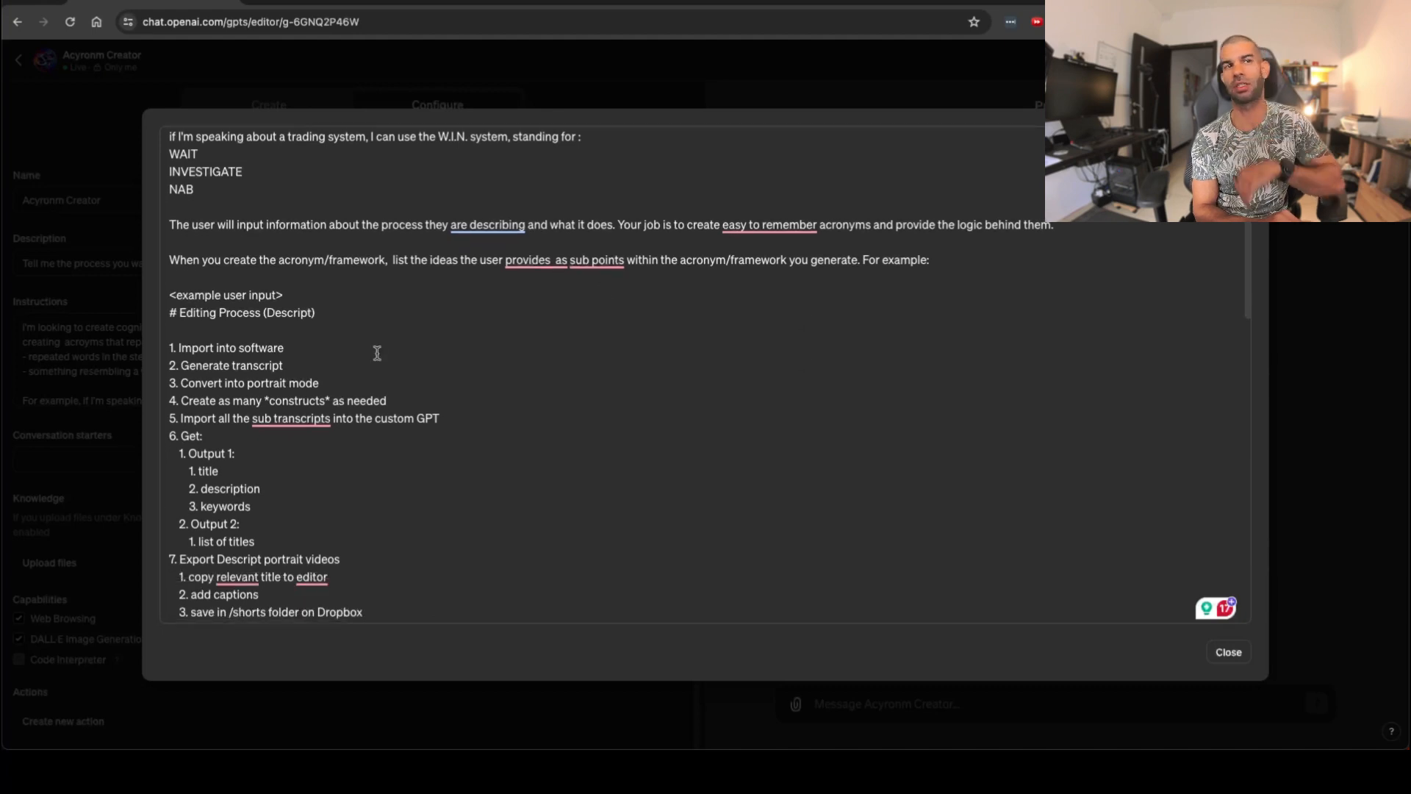
- Examine the Descript editing process example in the instructions, comparing the example user input with output part 1 and output part 2
{"action": "scroll", "coordinate": [377, 353], "scroll_direction": "down", "scroll_amount": 1}
{"action": "scroll", "coordinate": [377, 353], "scroll_direction": "down", "scroll_amount": 1}
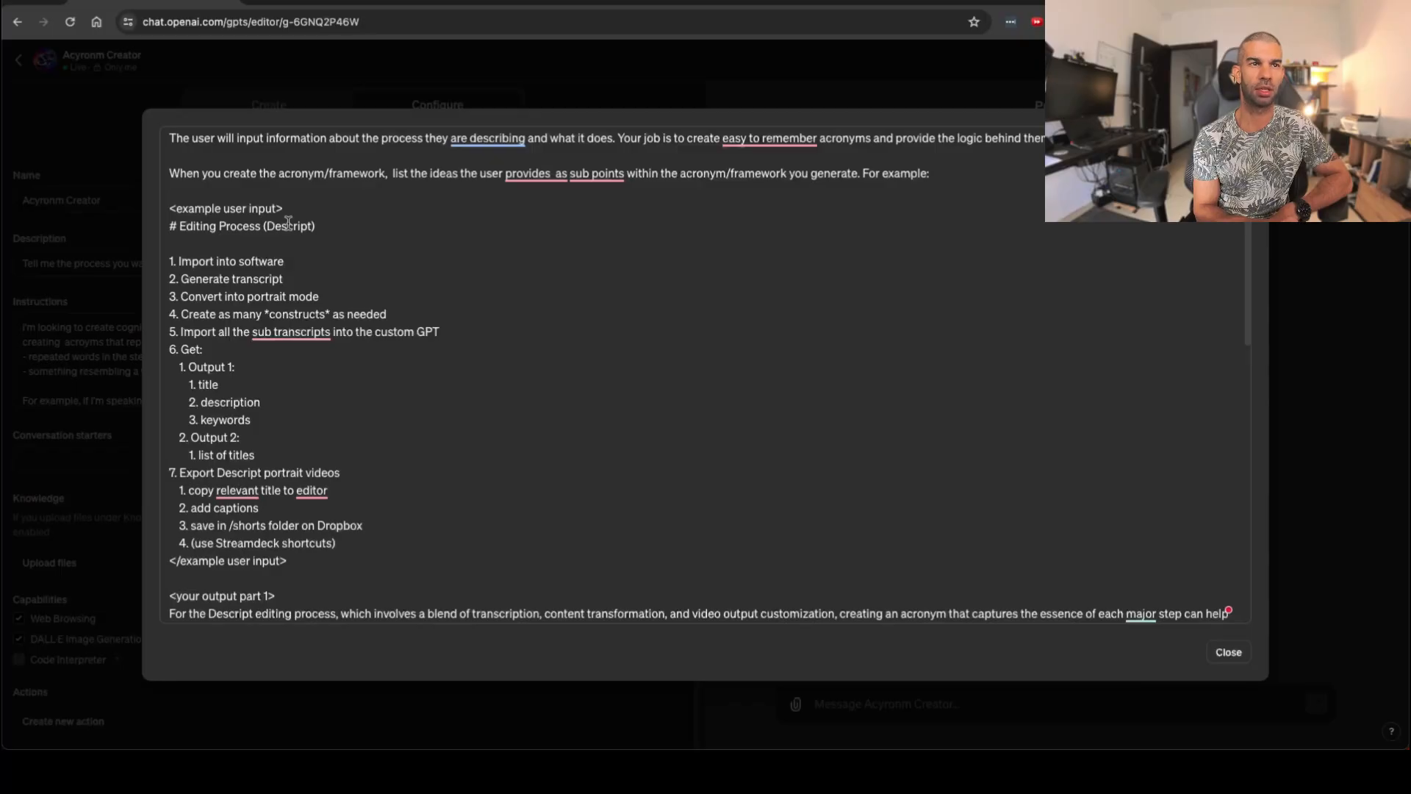
{"action": "scroll", "coordinate": [204, 243], "scroll_direction": "down", "scroll_amount": 1}
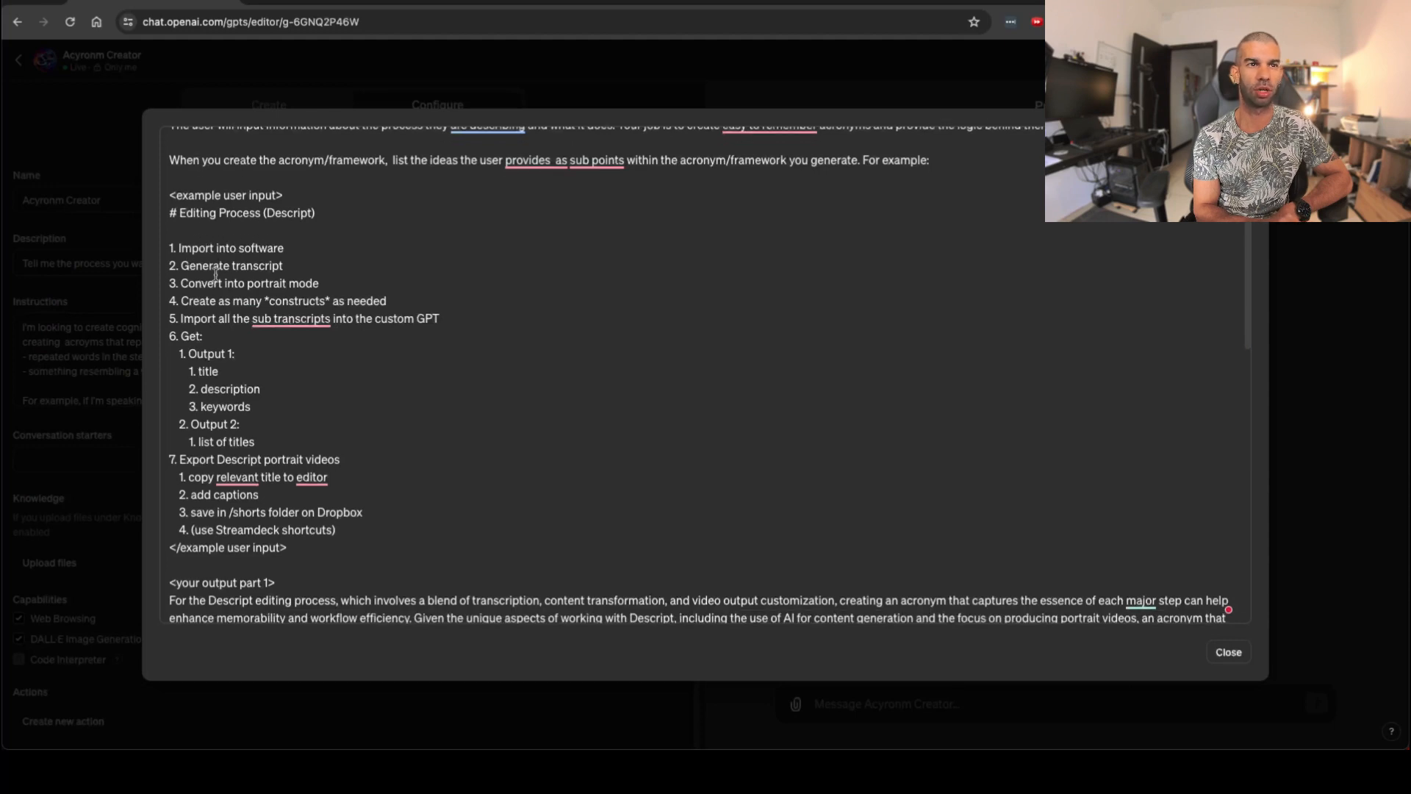
{"action": "scroll", "coordinate": [214, 286], "scroll_direction": "down", "scroll_amount": 3}
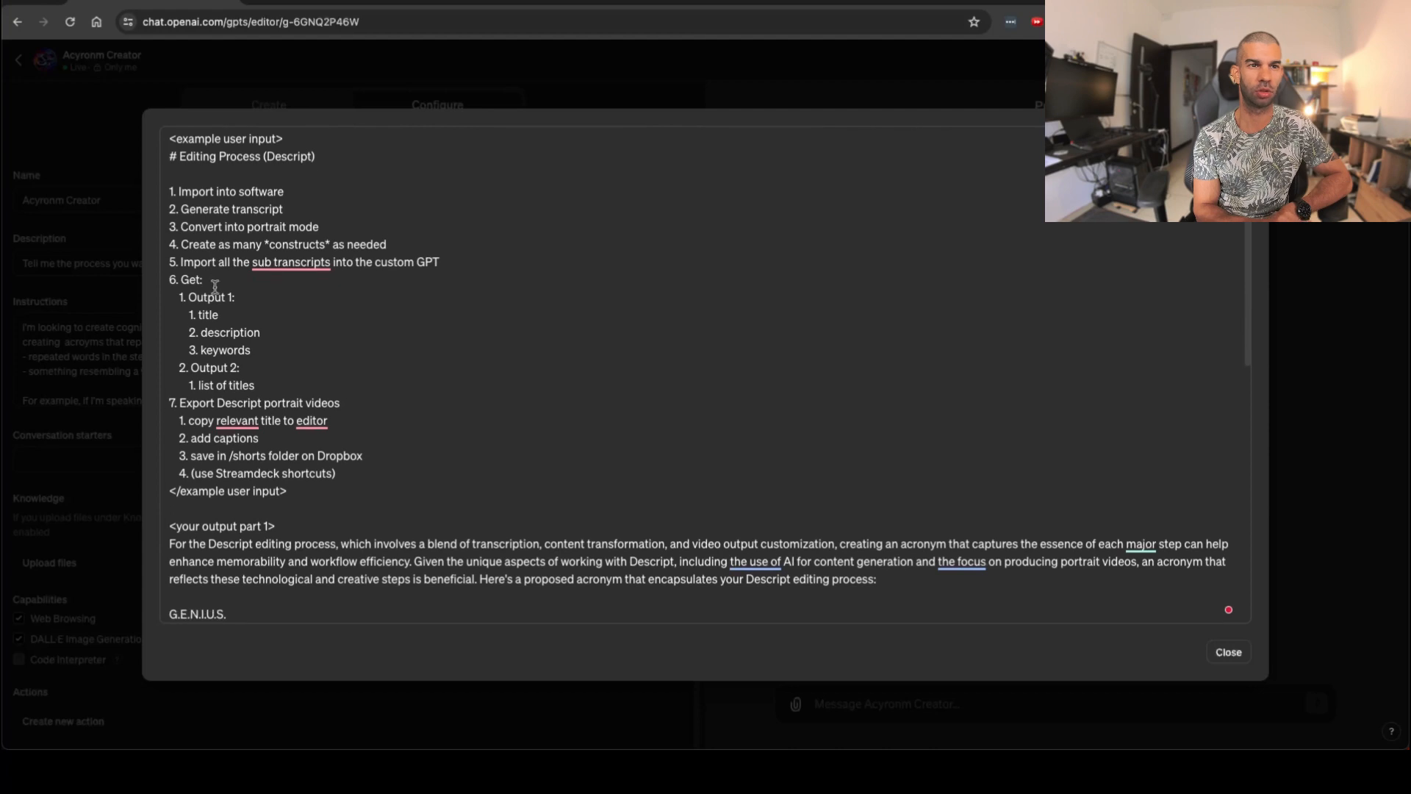
{"action": "scroll", "coordinate": [245, 355], "scroll_direction": "down", "scroll_amount": 10}
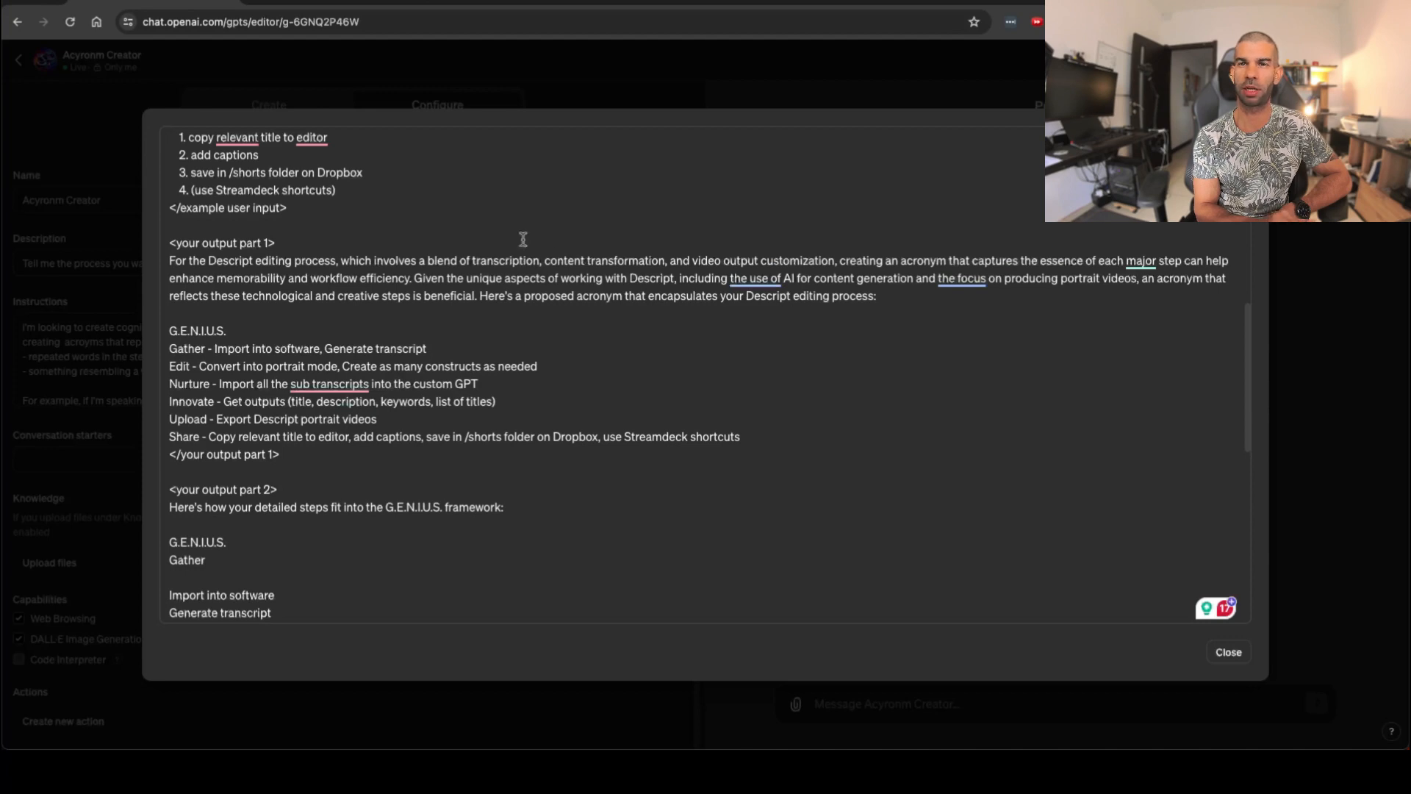
{"action": "scroll", "coordinate": [523, 241], "scroll_direction": "down", "scroll_amount": 1}
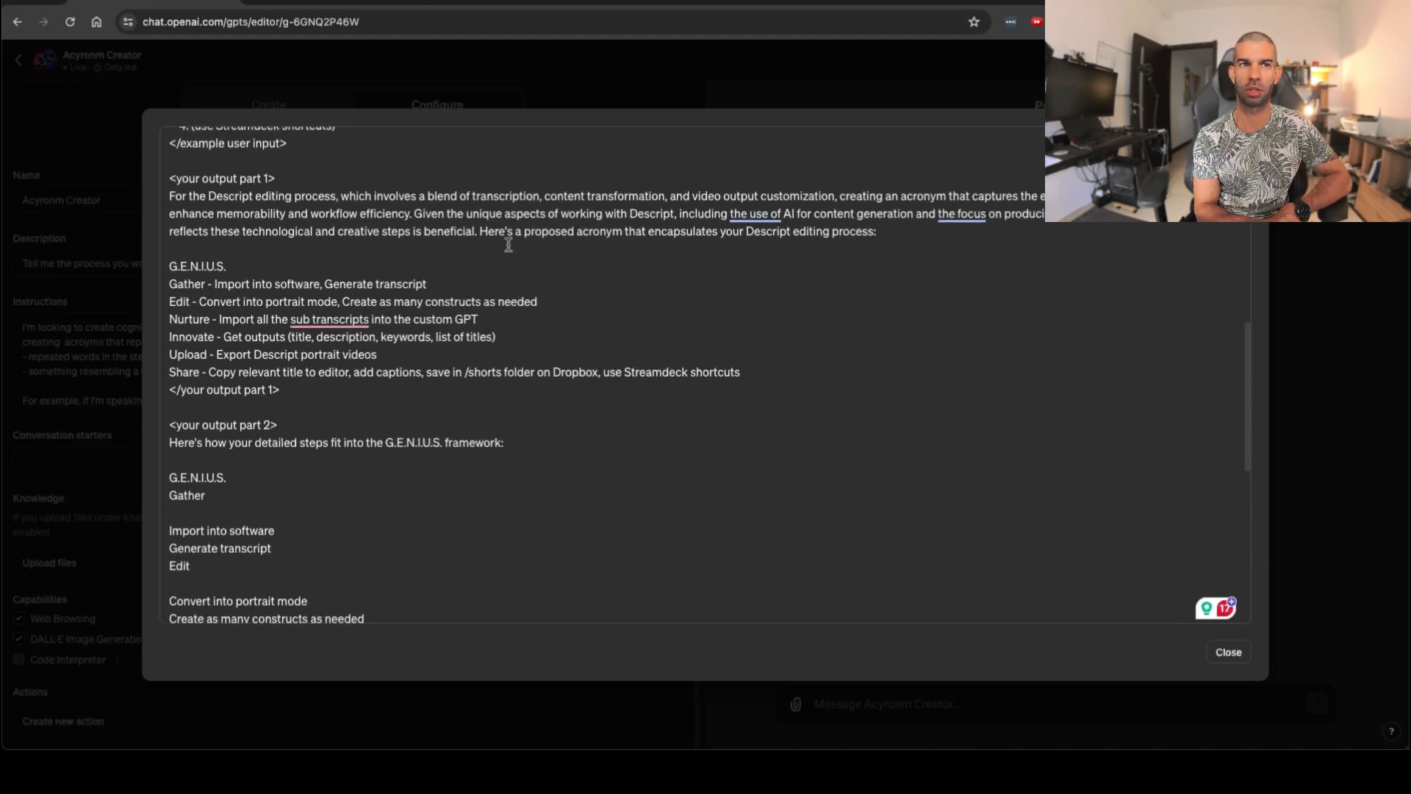
{"action": "left_click_drag", "start_coordinate": [494, 233], "coordinate": [834, 251]}
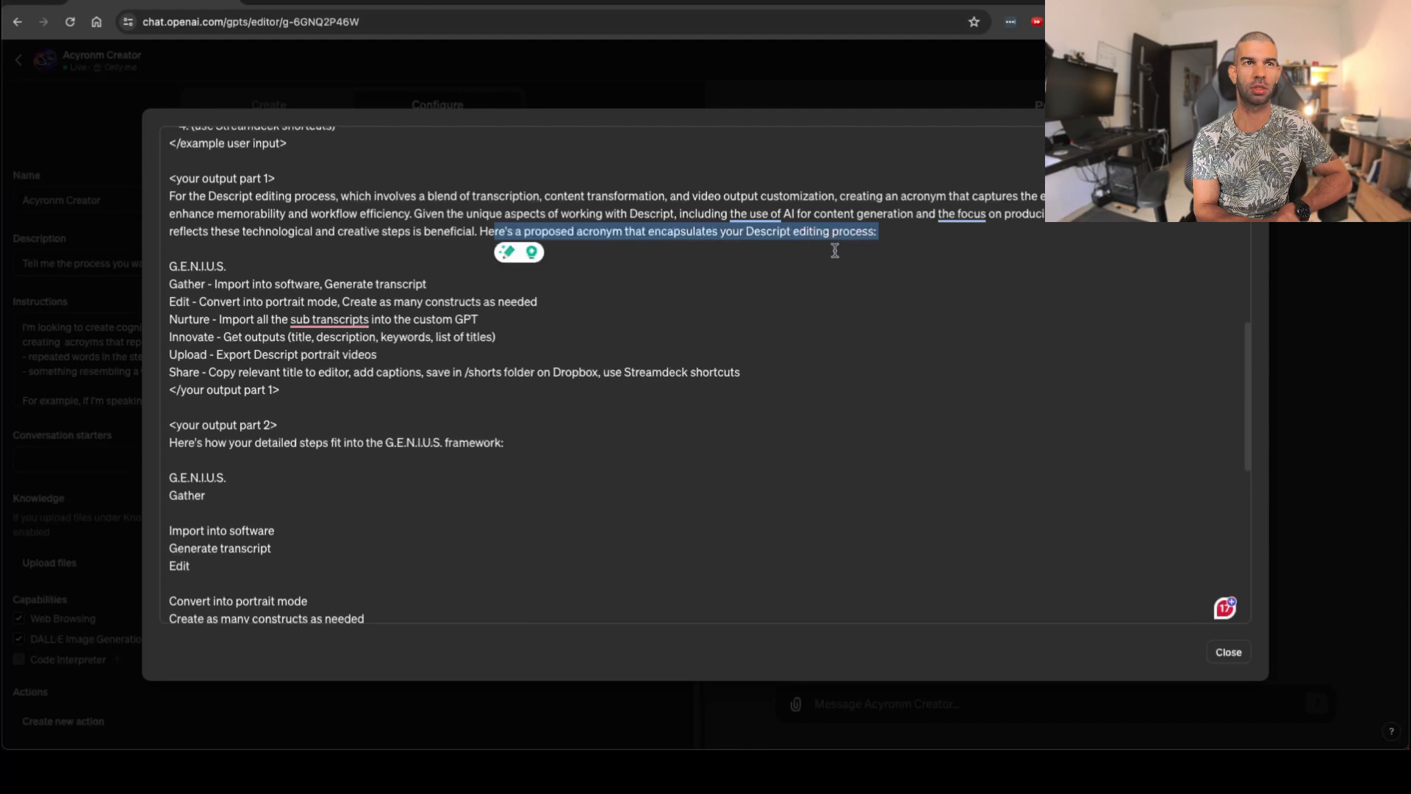
{"action": "left_click", "coordinate": [692, 279]}
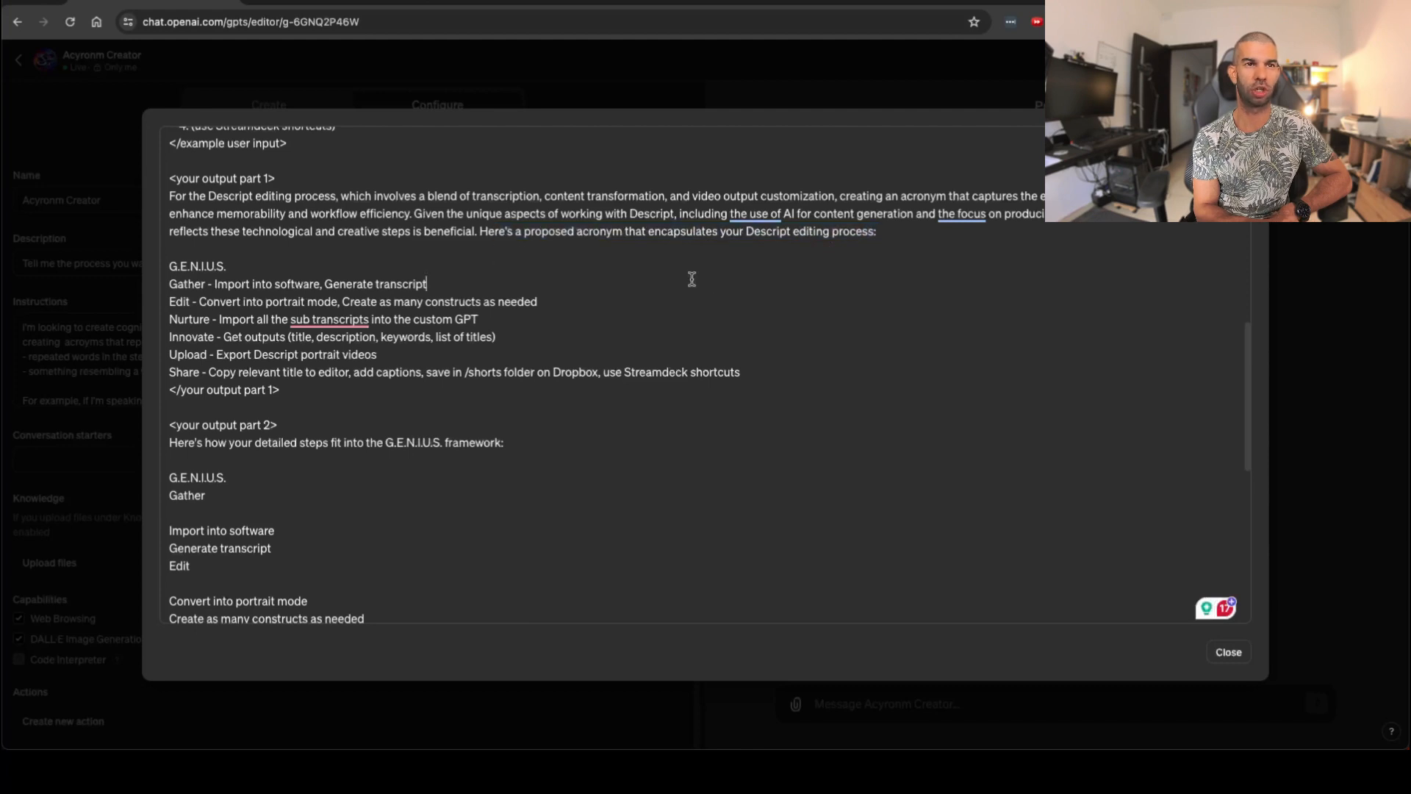
{"action": "scroll", "coordinate": [212, 236], "scroll_direction": "up", "scroll_amount": 1}
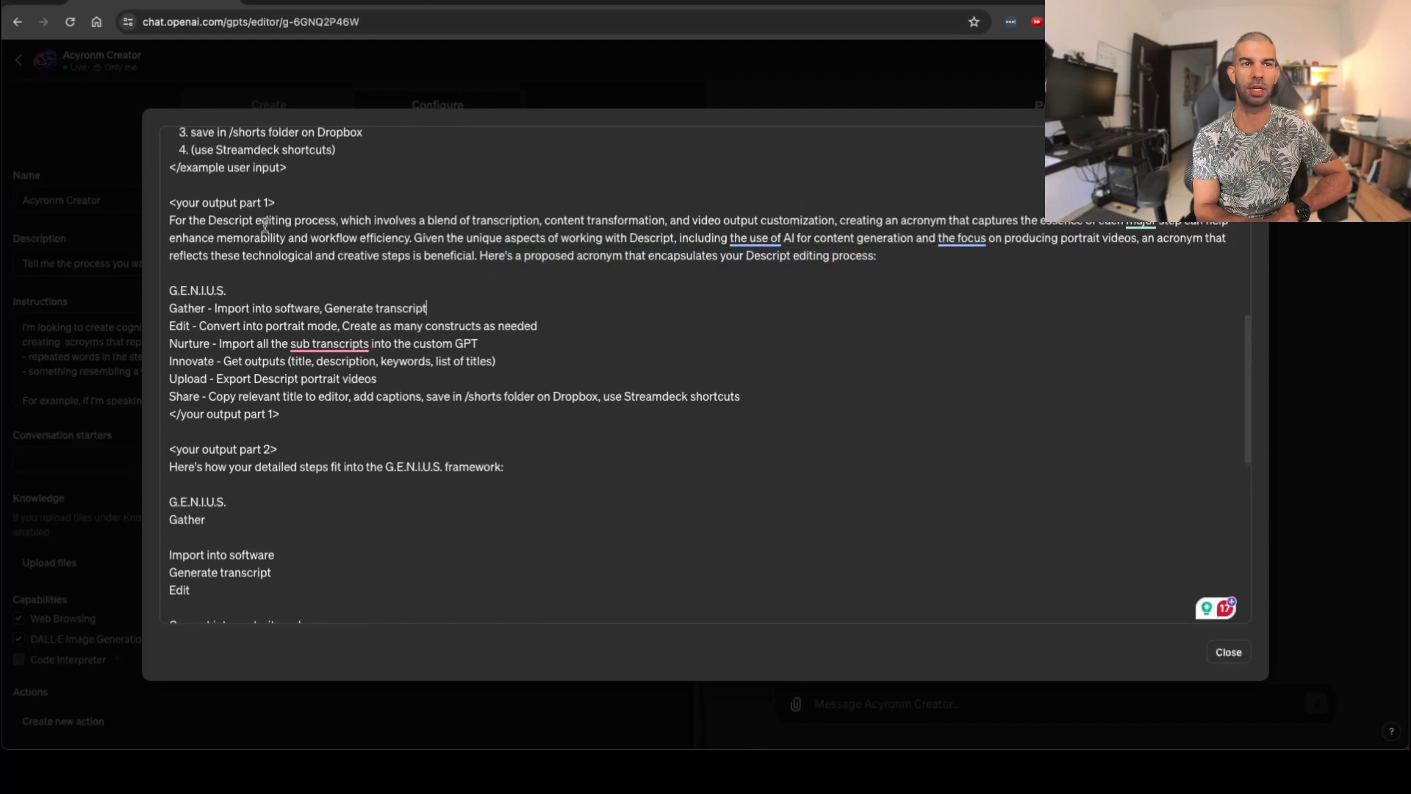
{"action": "scroll", "coordinate": [304, 264], "scroll_direction": "up", "scroll_amount": 5}
{"action": "scroll", "coordinate": [324, 340], "scroll_direction": "down", "scroll_amount": 1}
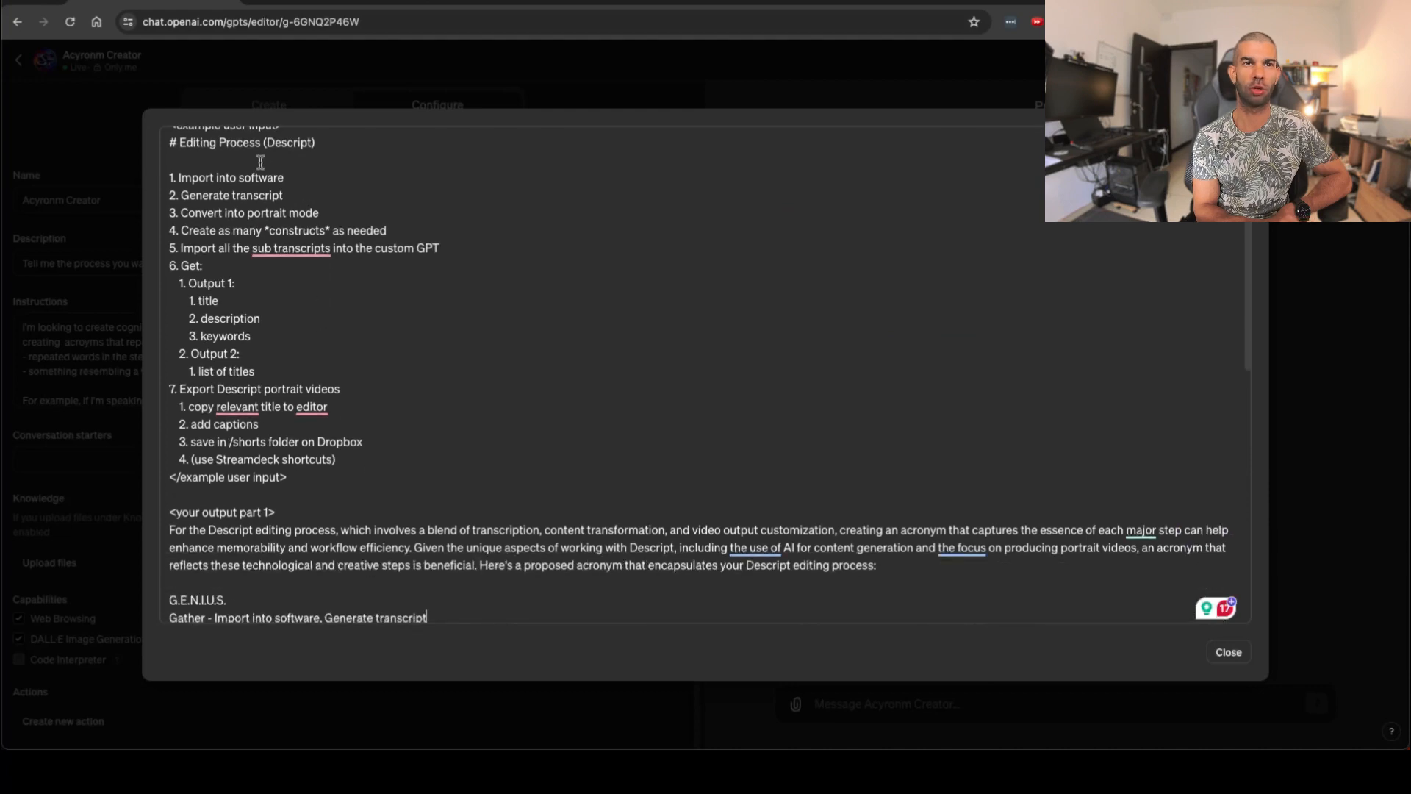
{"action": "scroll", "coordinate": [304, 514], "scroll_direction": "down", "scroll_amount": 5}
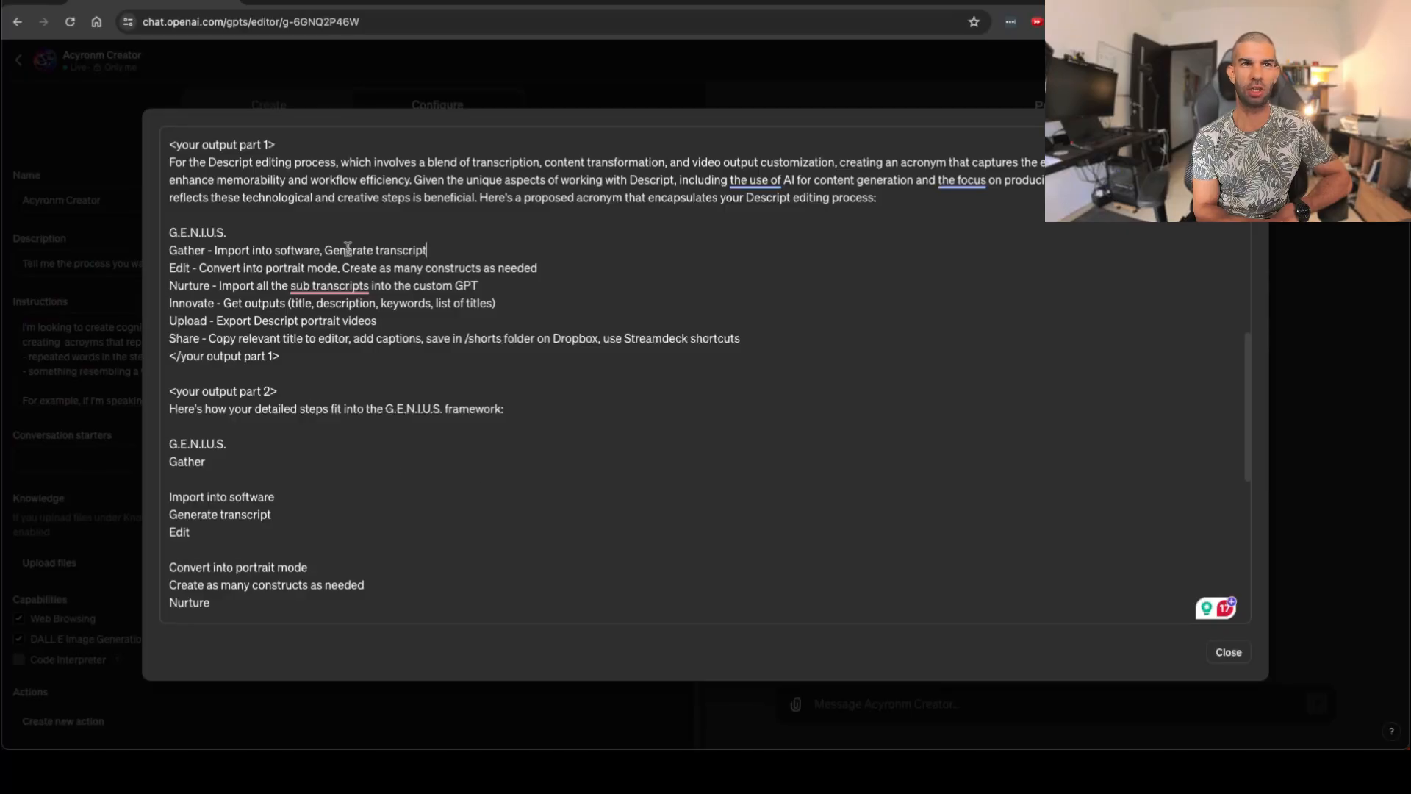
{"action": "scroll", "coordinate": [215, 258], "scroll_direction": "down", "scroll_amount": 1}
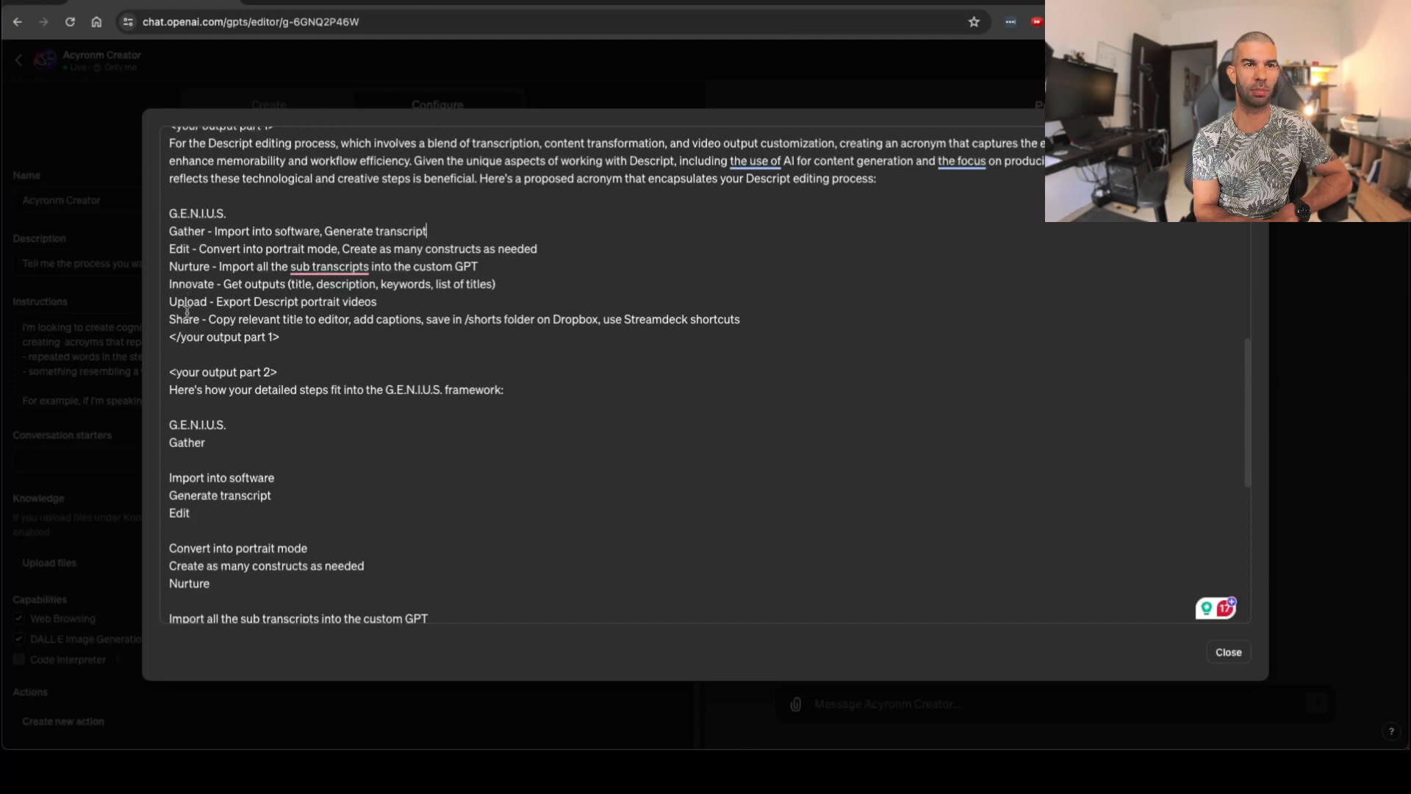
{"action": "scroll", "coordinate": [221, 304], "scroll_direction": "down", "scroll_amount": 8}
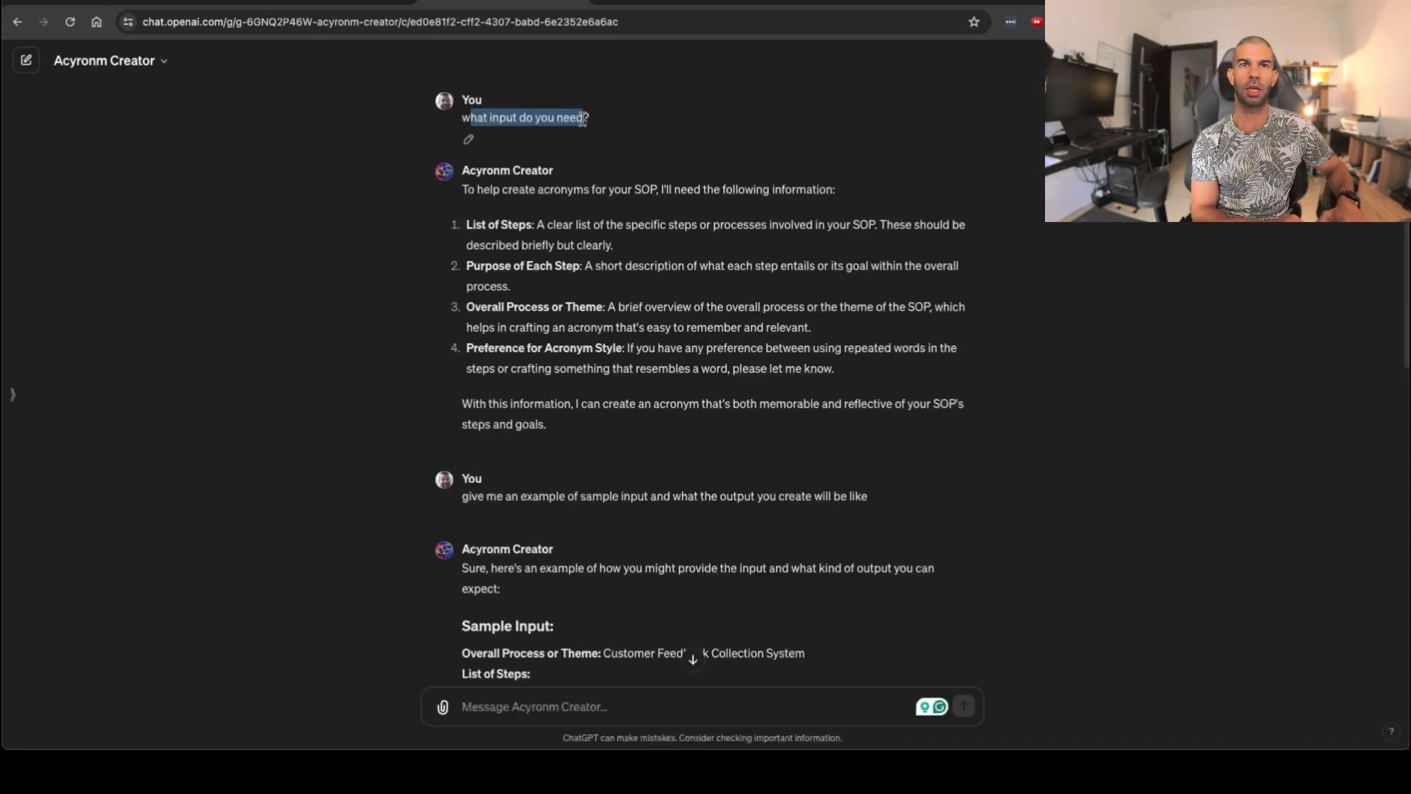
- Review the GPT's reply to "what input do you need?" in the earlier chat, covering each of the requested pieces of information
{"action": "left_click", "coordinate": [582, 118]}
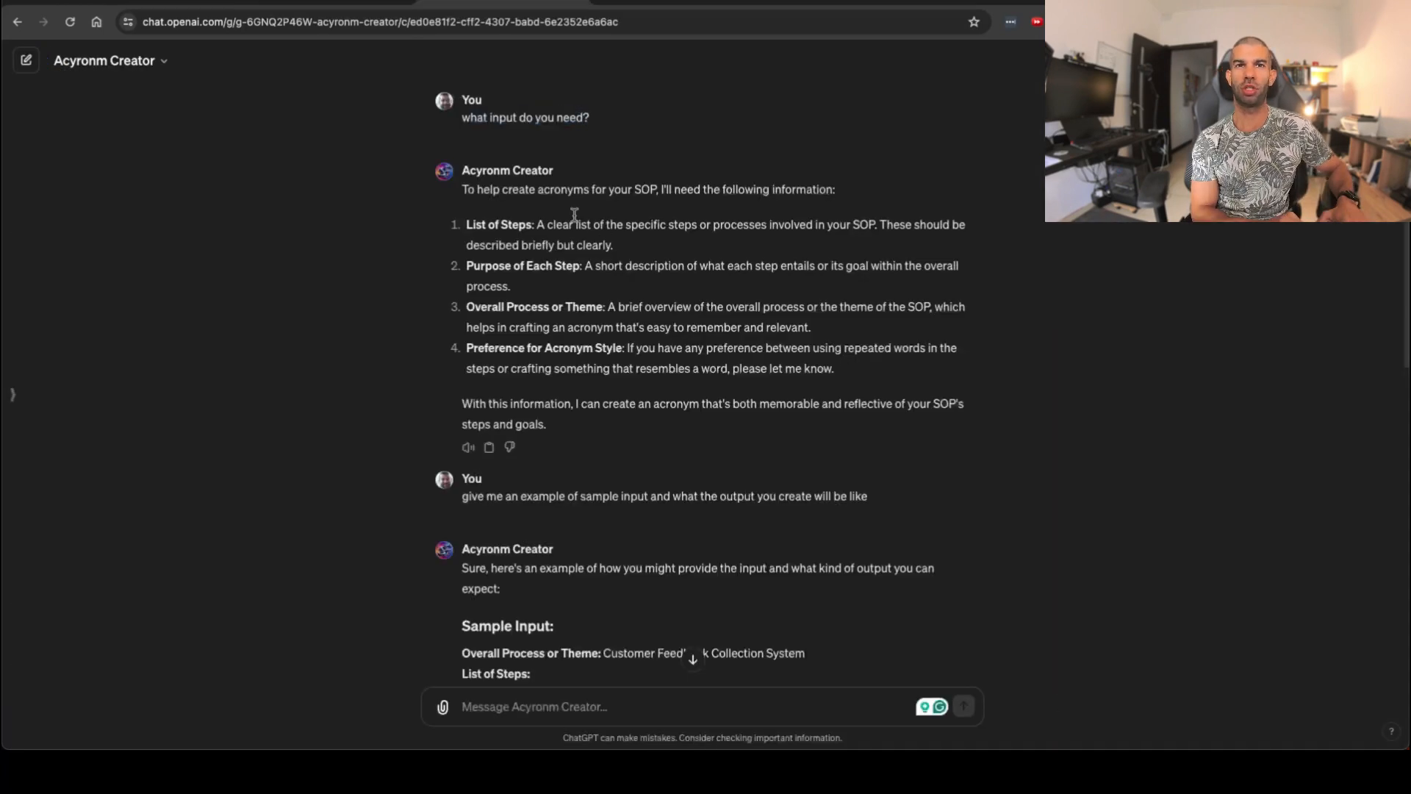
{"action": "scroll", "coordinate": [569, 216], "scroll_direction": "down", "scroll_amount": 1}
{"action": "scroll", "coordinate": [563, 181], "scroll_direction": "down", "scroll_amount": 1}
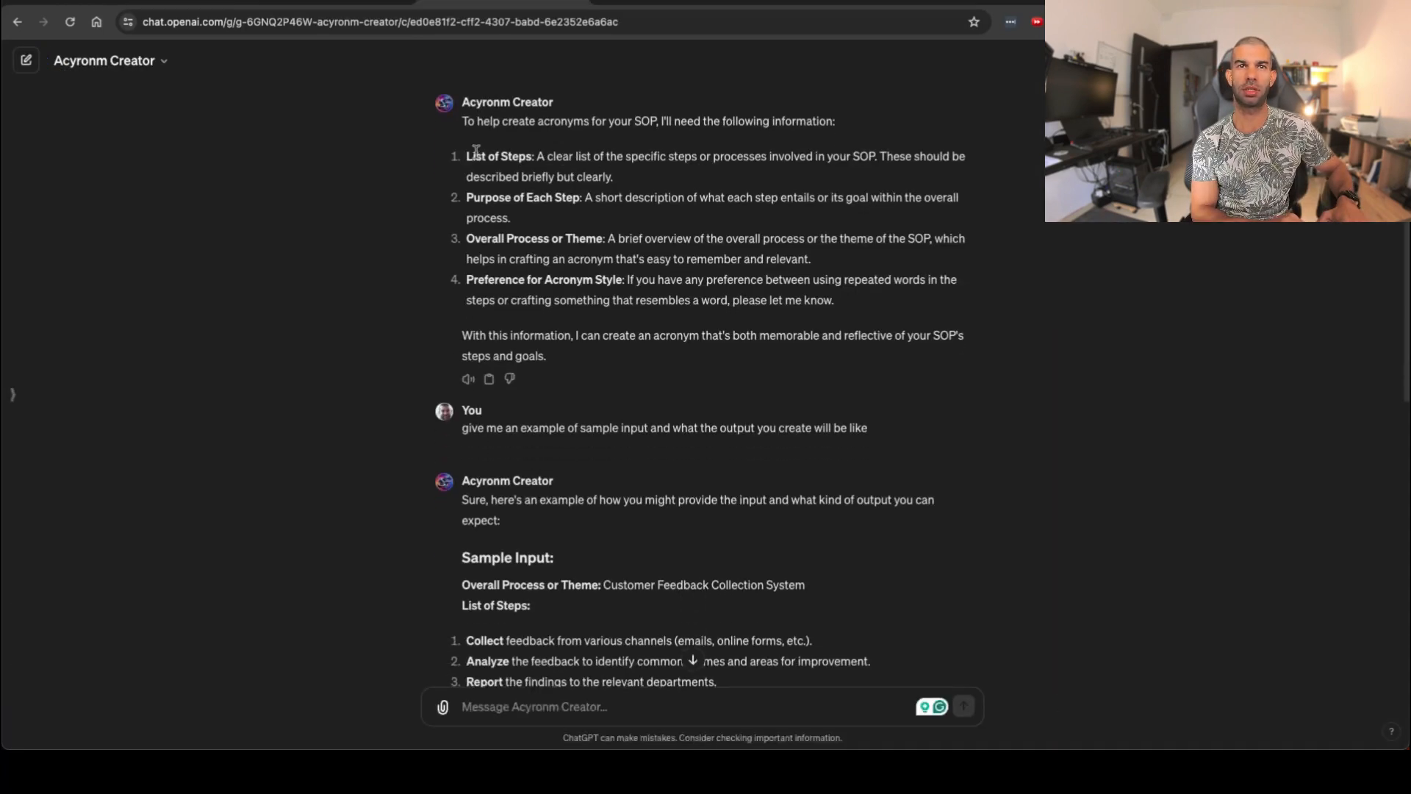
{"action": "left_click_drag", "start_coordinate": [466, 156], "coordinate": [557, 197]}
{"action": "left_click", "coordinate": [487, 245]}
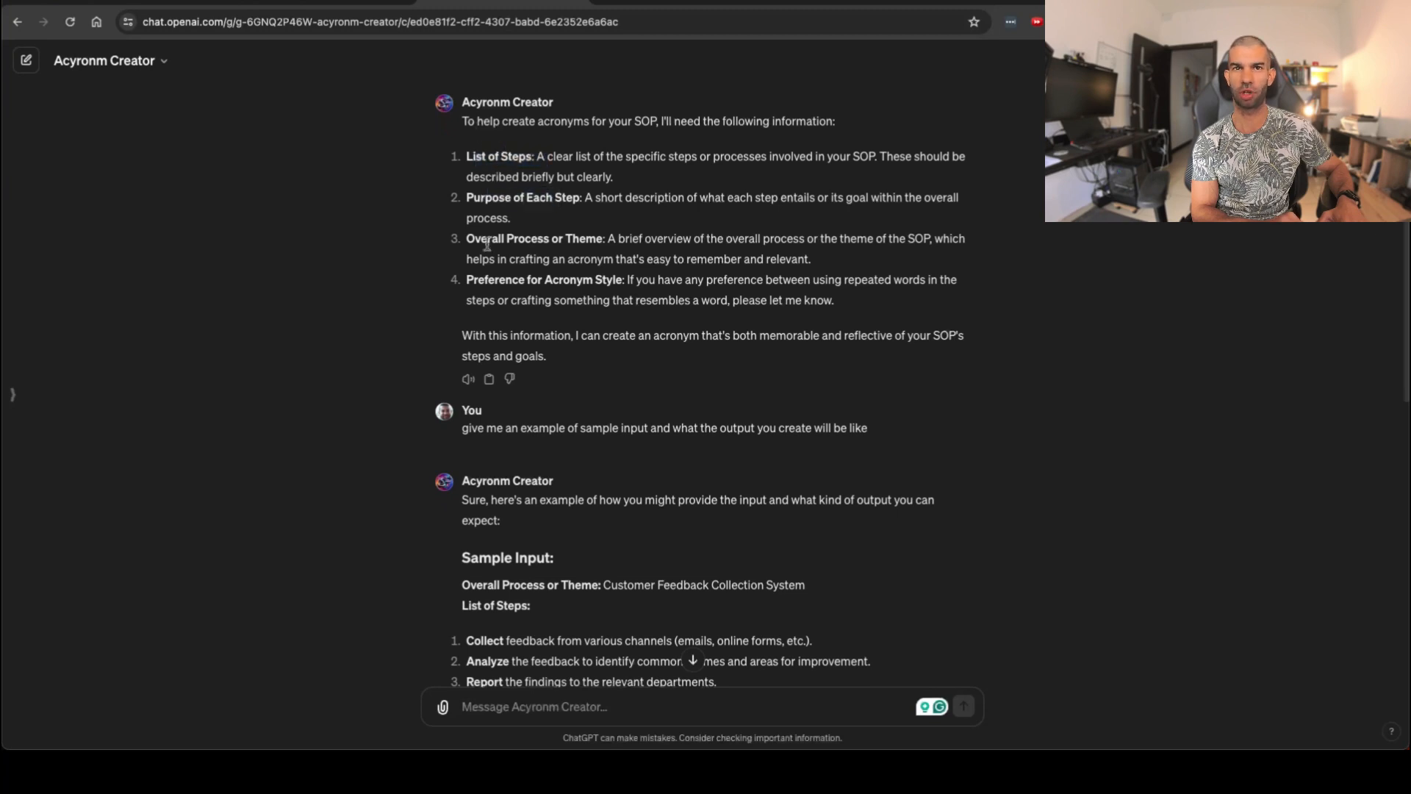
{"action": "left_click_drag", "start_coordinate": [475, 237], "coordinate": [601, 250]}
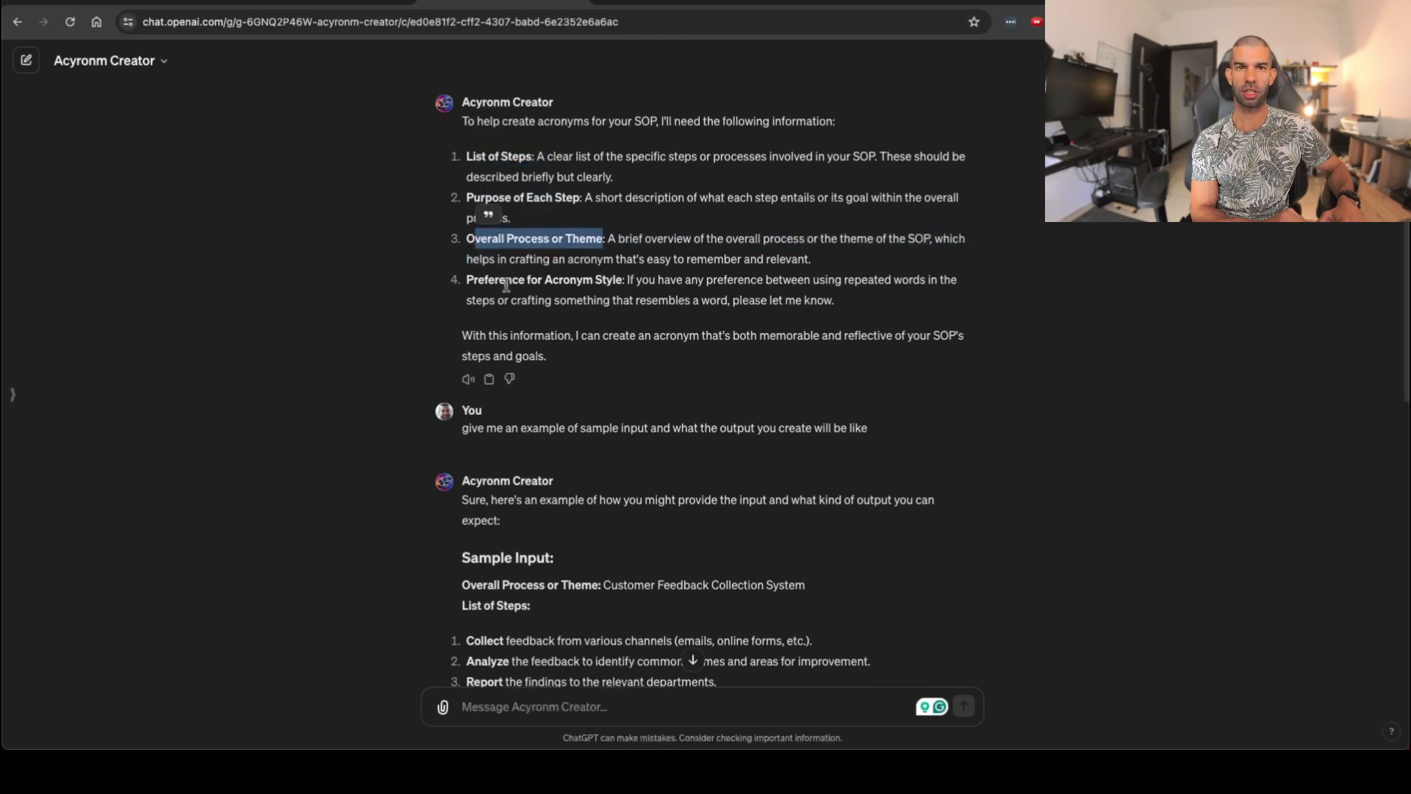
{"action": "scroll", "coordinate": [507, 290], "scroll_direction": "down", "scroll_amount": 1}
{"action": "left_click_drag", "start_coordinate": [485, 261], "coordinate": [628, 272]}
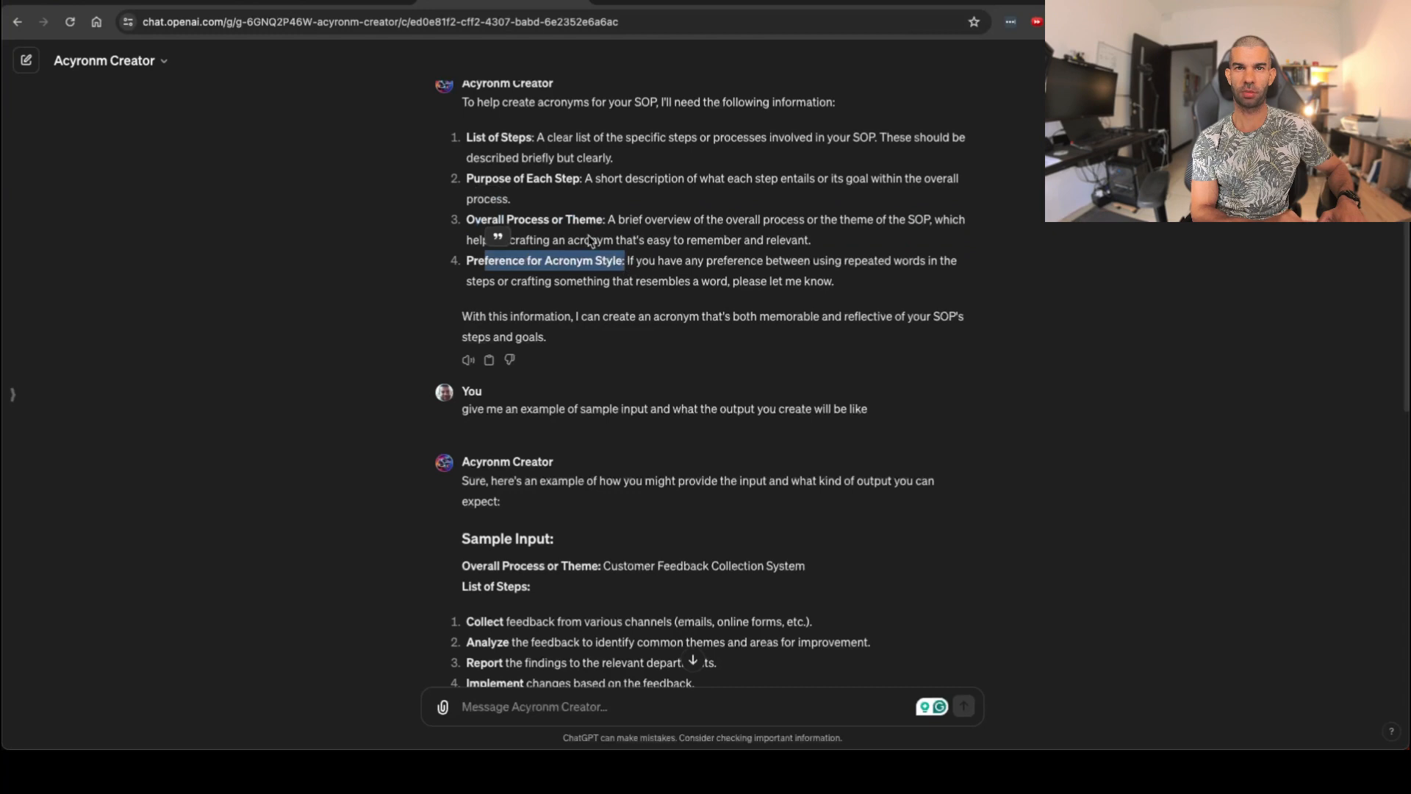
{"action": "scroll", "coordinate": [592, 241], "scroll_direction": "down", "scroll_amount": 1}
{"action": "scroll", "coordinate": [640, 234], "scroll_direction": "down", "scroll_amount": 1}
{"action": "left_click", "coordinate": [682, 174]}
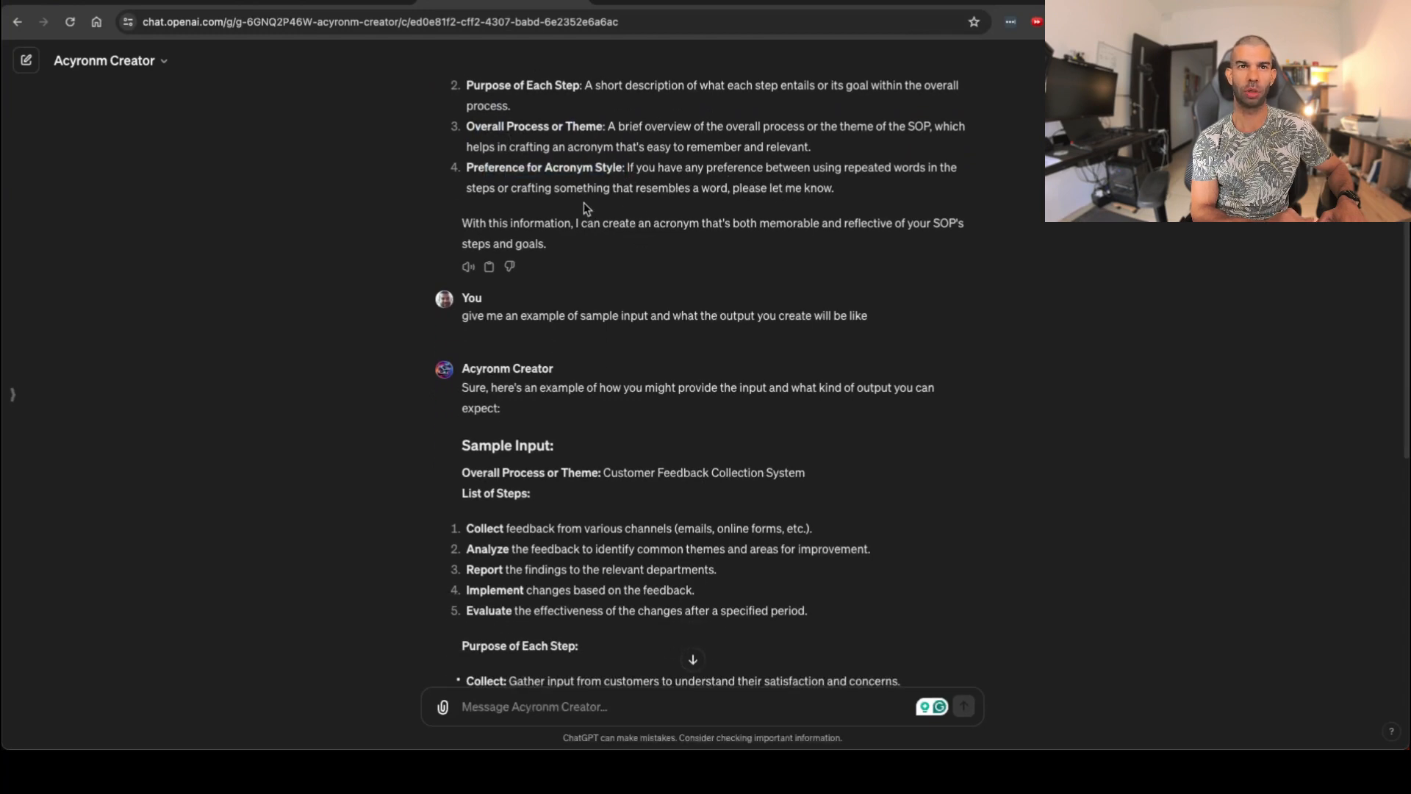
- Examine the request for an example and compare the Customer Feedback Collection System sample input with its sample output
{"action": "scroll", "coordinate": [571, 260], "scroll_direction": "down", "scroll_amount": 1}
{"action": "left_click_drag", "start_coordinate": [487, 233], "coordinate": [751, 239]}
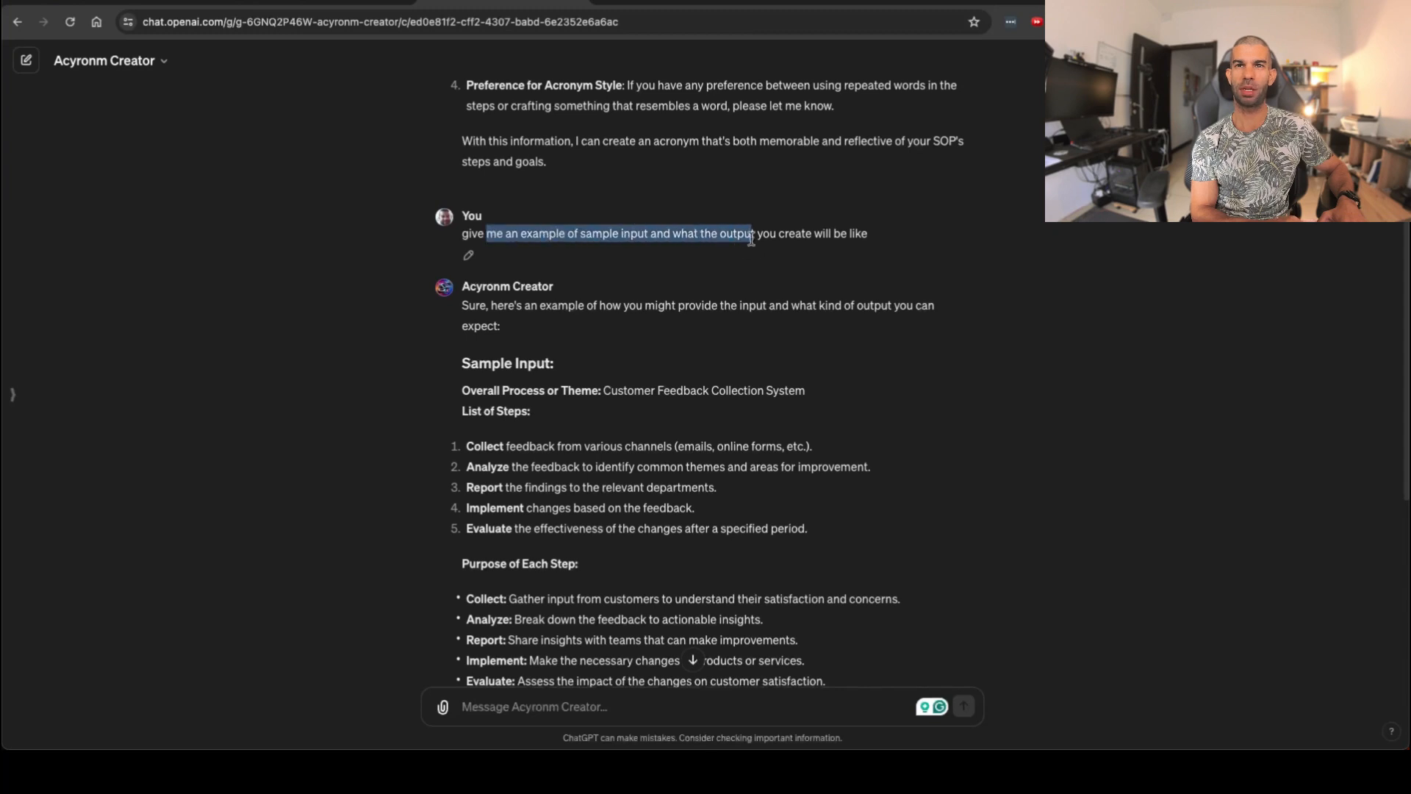
{"action": "scroll", "coordinate": [394, 212], "scroll_direction": "down", "scroll_amount": 1}
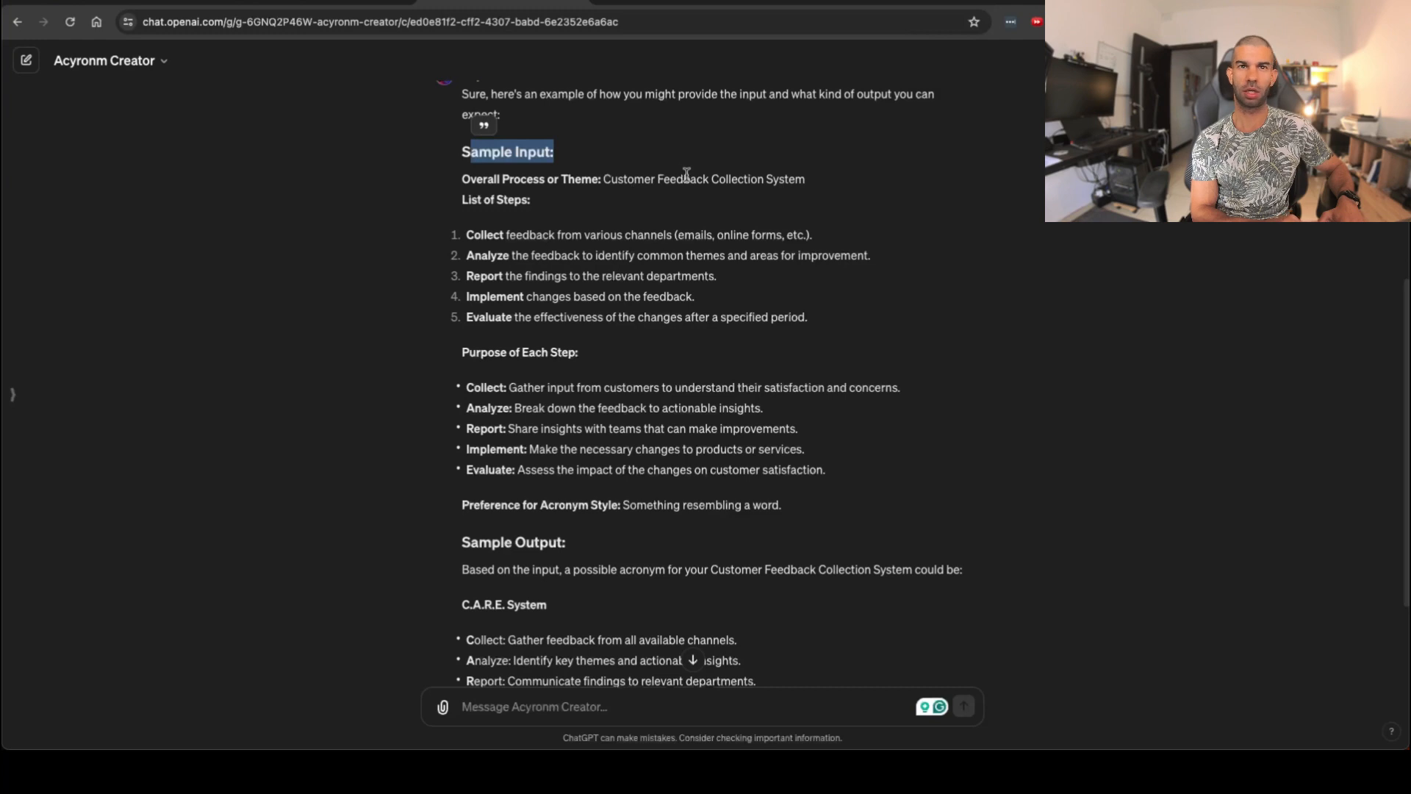
{"action": "scroll", "coordinate": [512, 320], "scroll_direction": "down", "scroll_amount": 1}
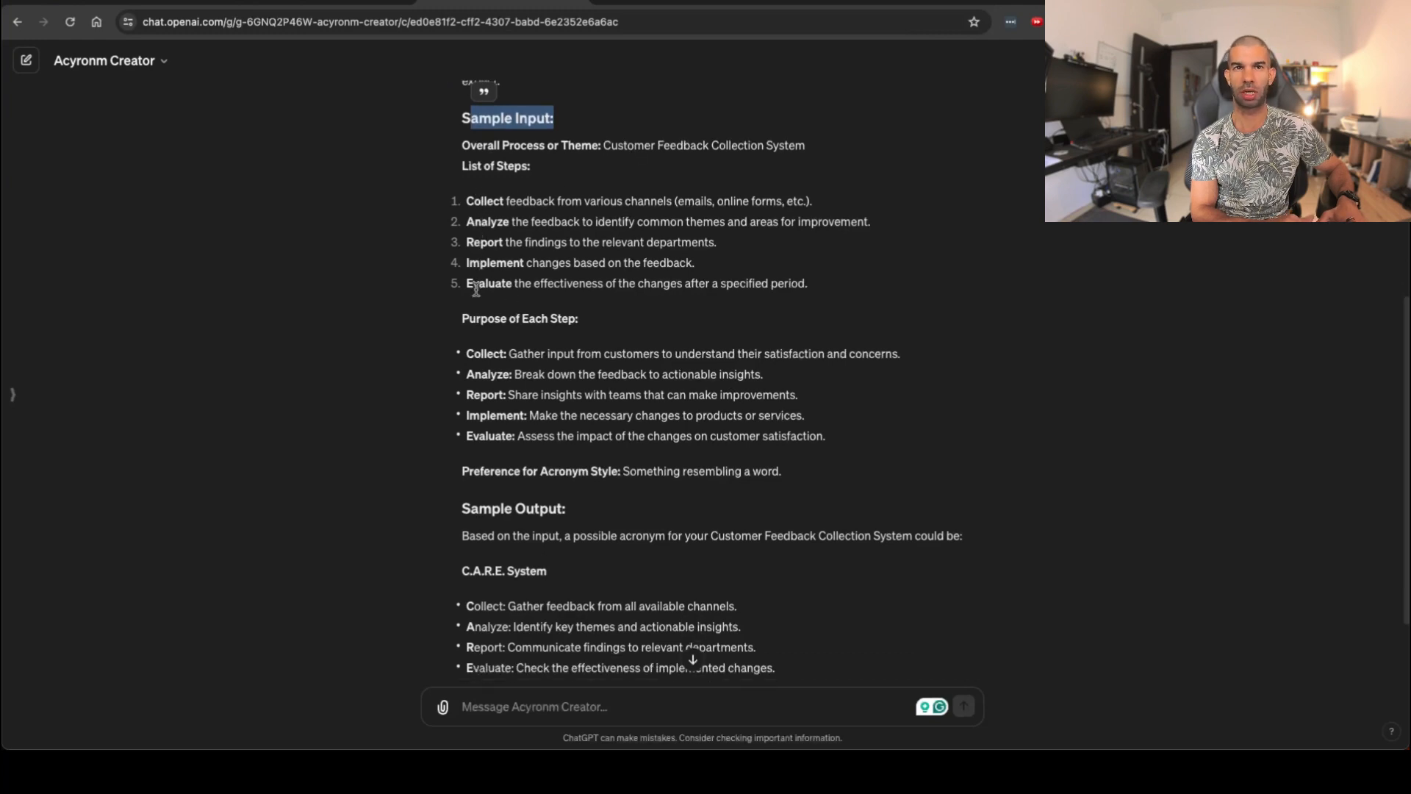
{"action": "scroll", "coordinate": [476, 268], "scroll_direction": "down", "scroll_amount": 2}
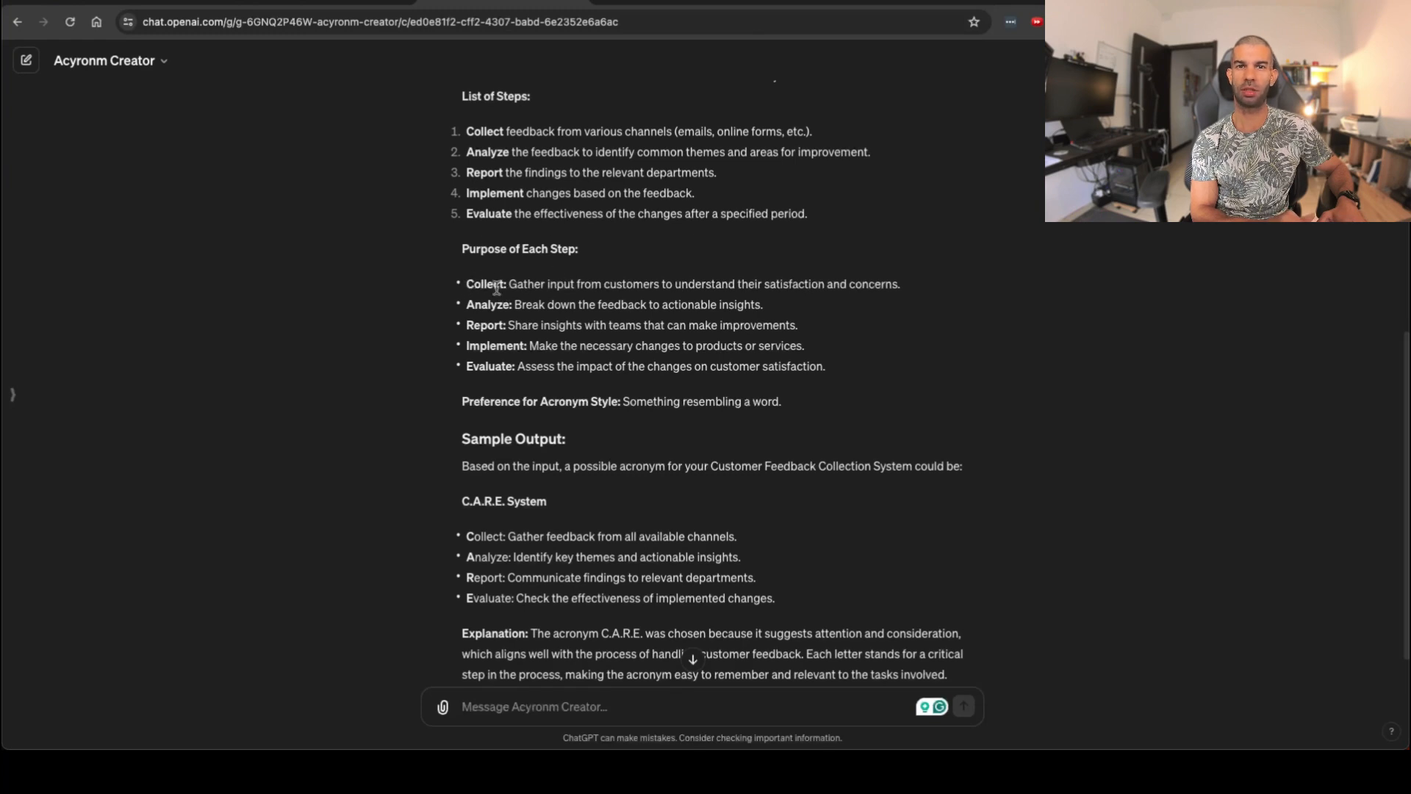
{"action": "scroll", "coordinate": [542, 357], "scroll_direction": "down", "scroll_amount": 2}
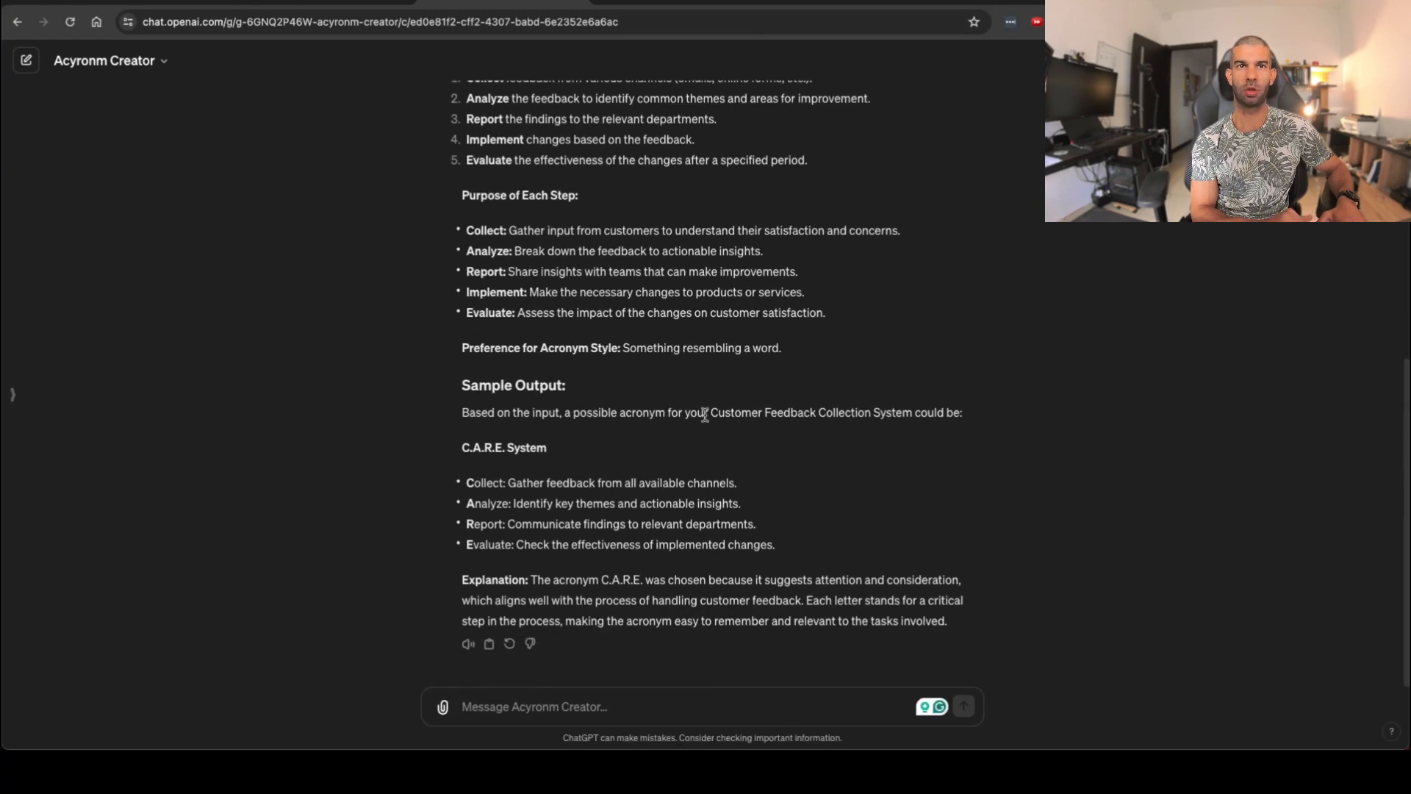
{"action": "scroll", "coordinate": [518, 234], "scroll_direction": "up", "scroll_amount": 2}
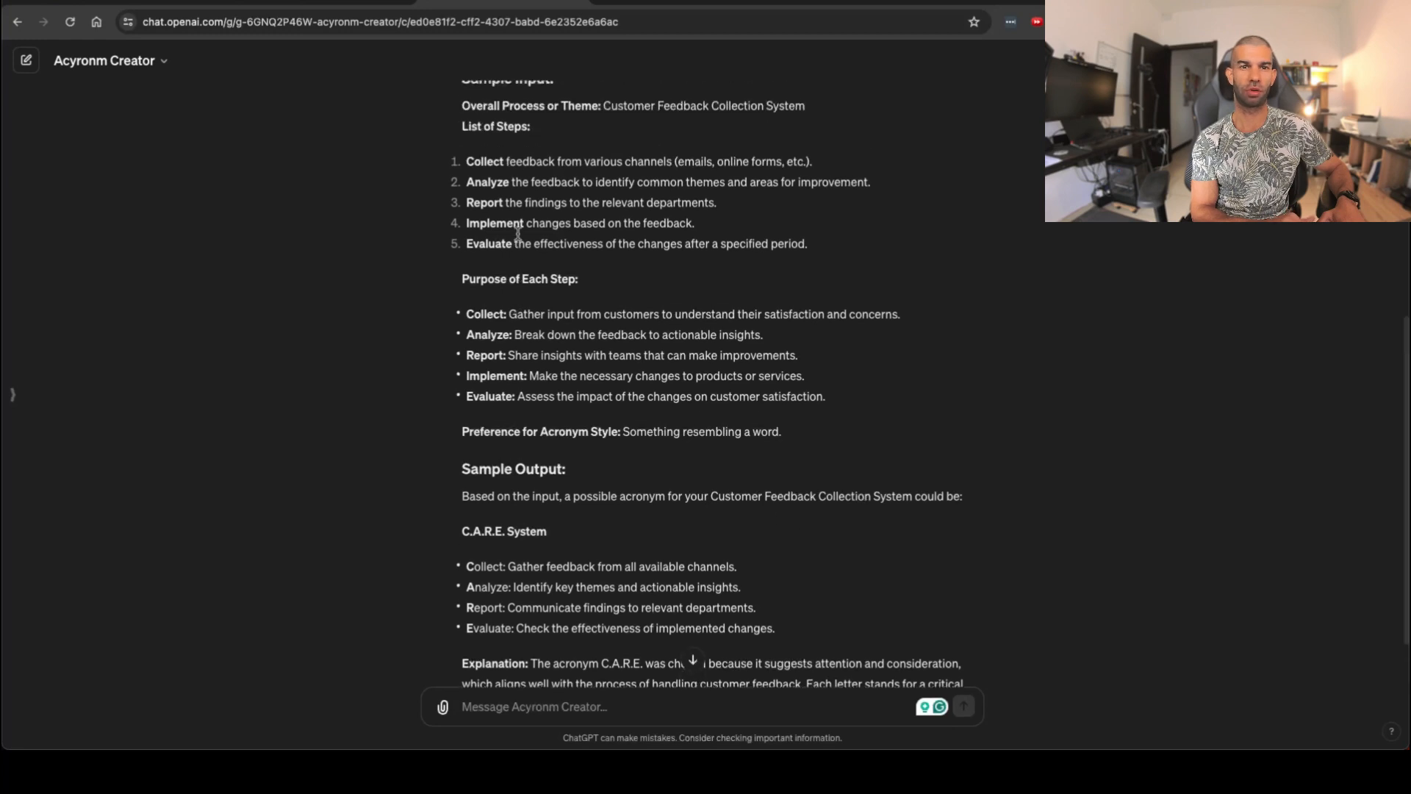
{"action": "scroll", "coordinate": [518, 234], "scroll_direction": "down", "scroll_amount": 2}
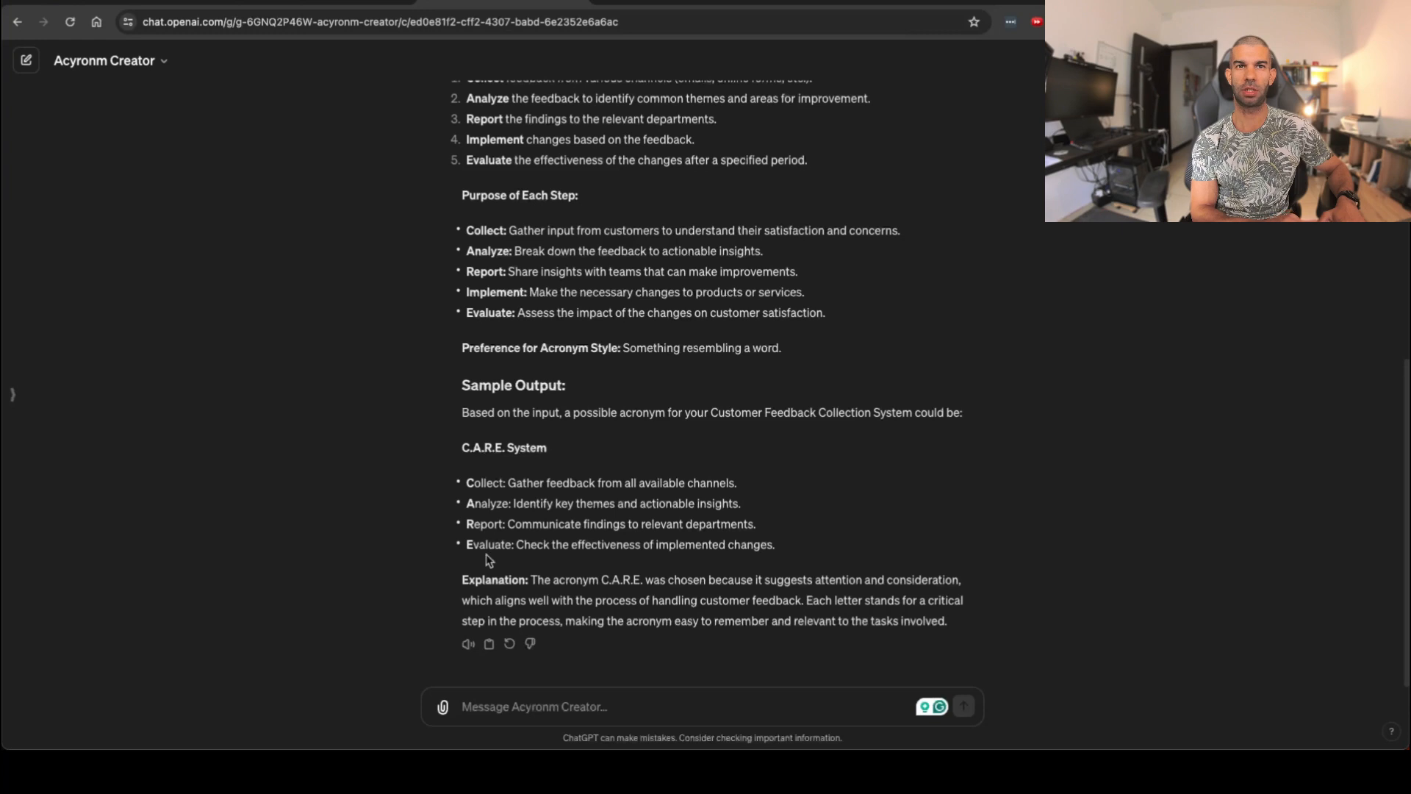
{"action": "scroll", "coordinate": [526, 329], "scroll_direction": "up", "scroll_amount": 1}
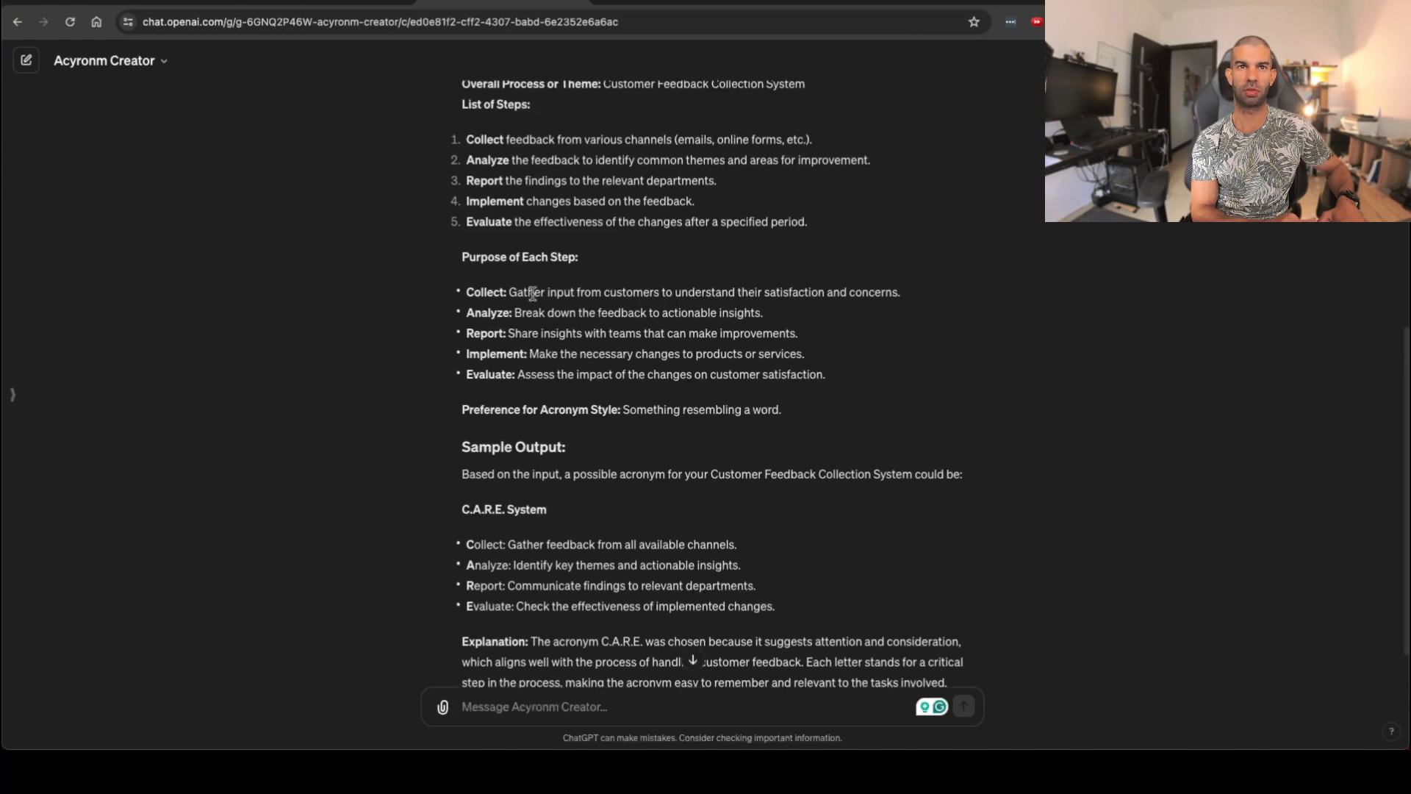
{"action": "left_click_drag", "start_coordinate": [466, 201], "coordinate": [539, 203]}
{"action": "scroll", "coordinate": [524, 308], "scroll_direction": "down", "scroll_amount": 1}
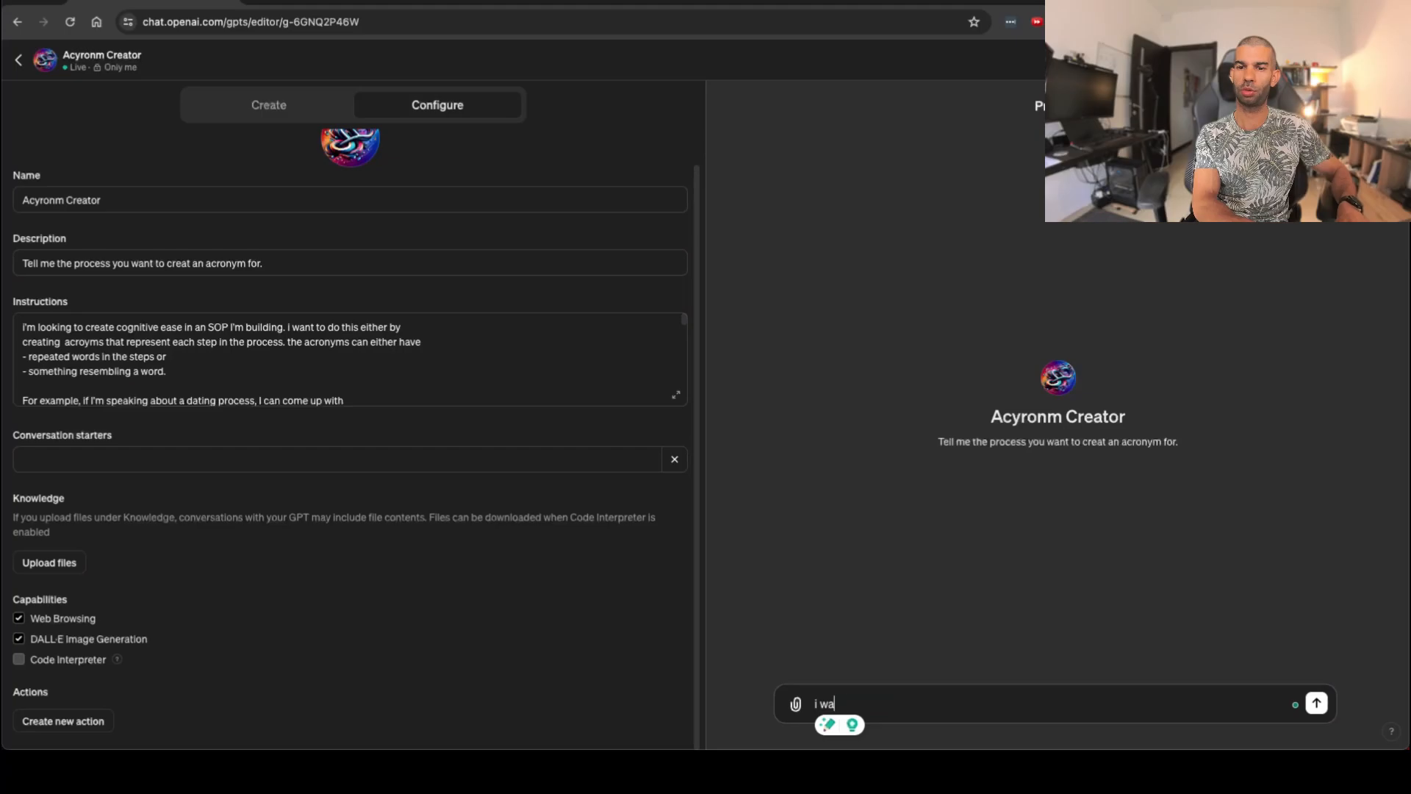
- Complete the message's opening line as "i want to describe the process to feed my dog in the morning. i follow these steps:"
{"action": "type", "text": "nt to desc"}
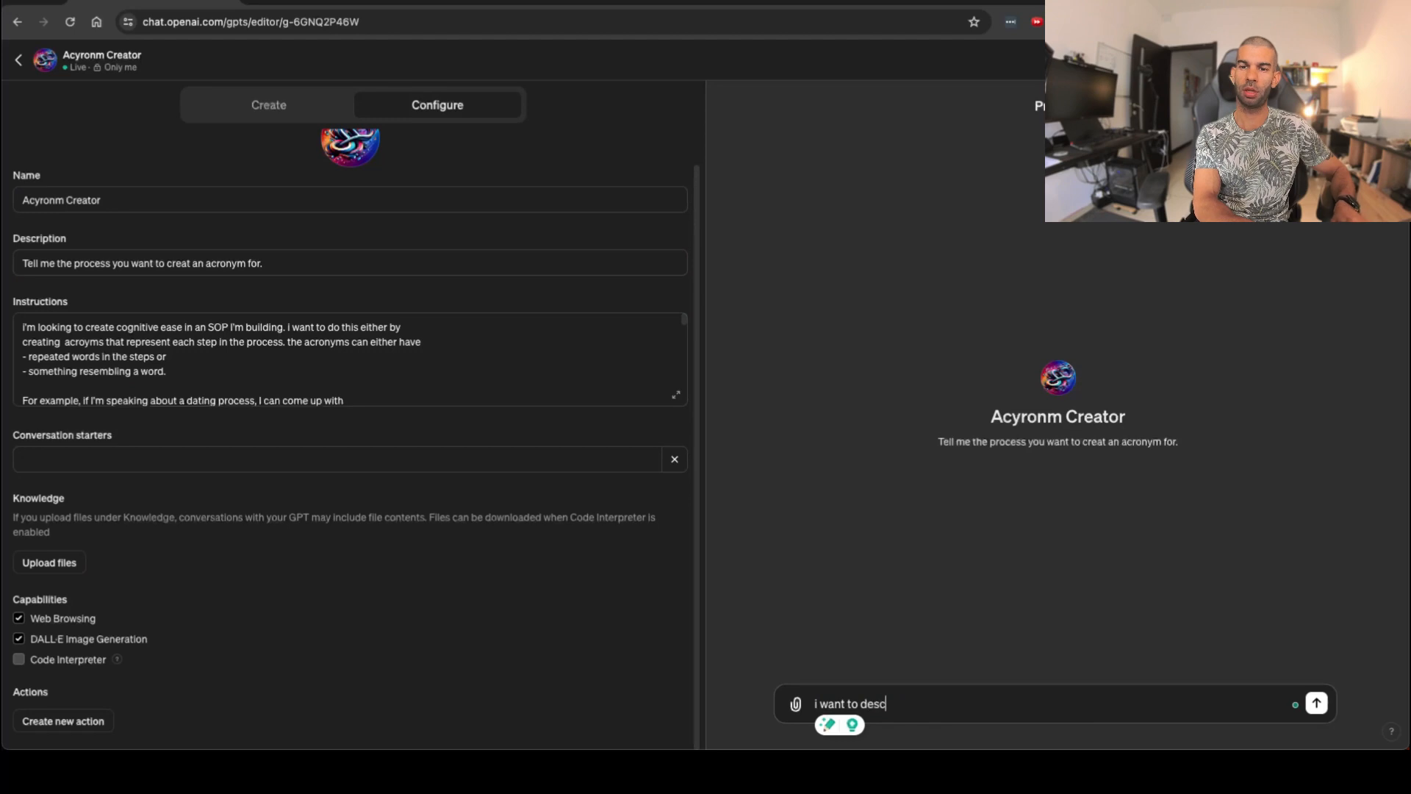
{"action": "type", "text": "ribe the process to "}
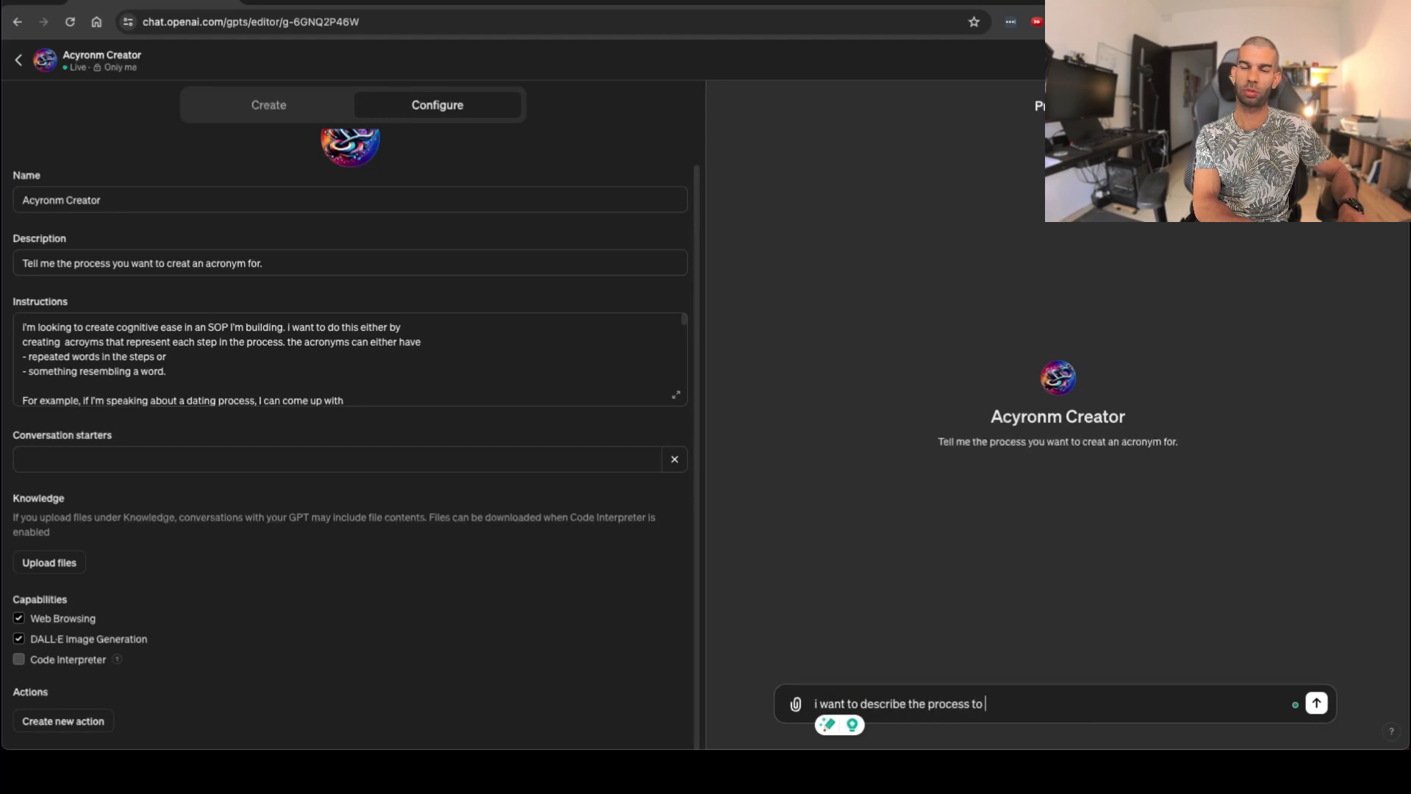
{"action": "type", "text": "feed by"}
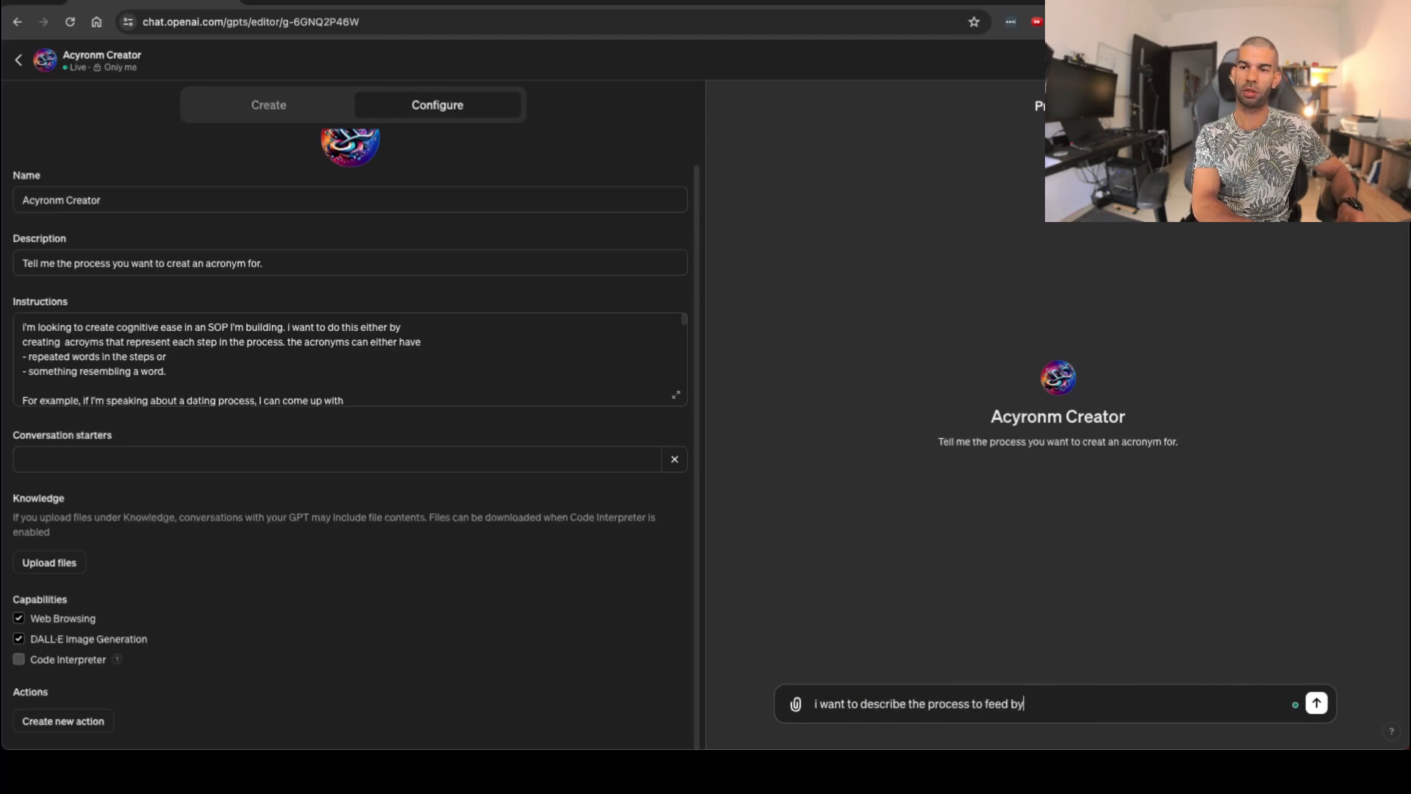
{"action": "key", "text": "BackSpace"}
{"action": "key", "text": "BackSpace"}
{"action": "type", "text": "my dog in "}
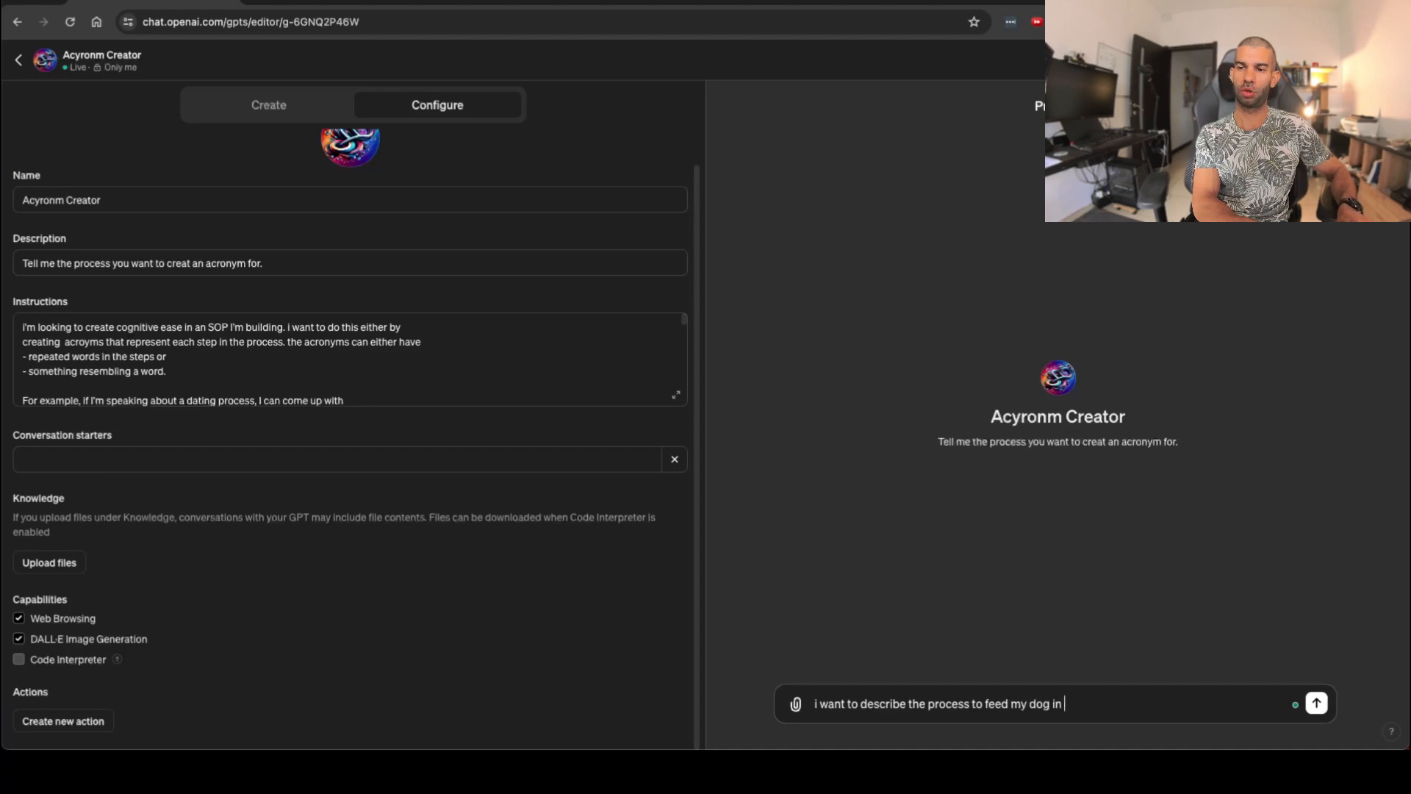
{"action": "type", "text": "the morning. i"}
{"action": "type", "text": "follow"}
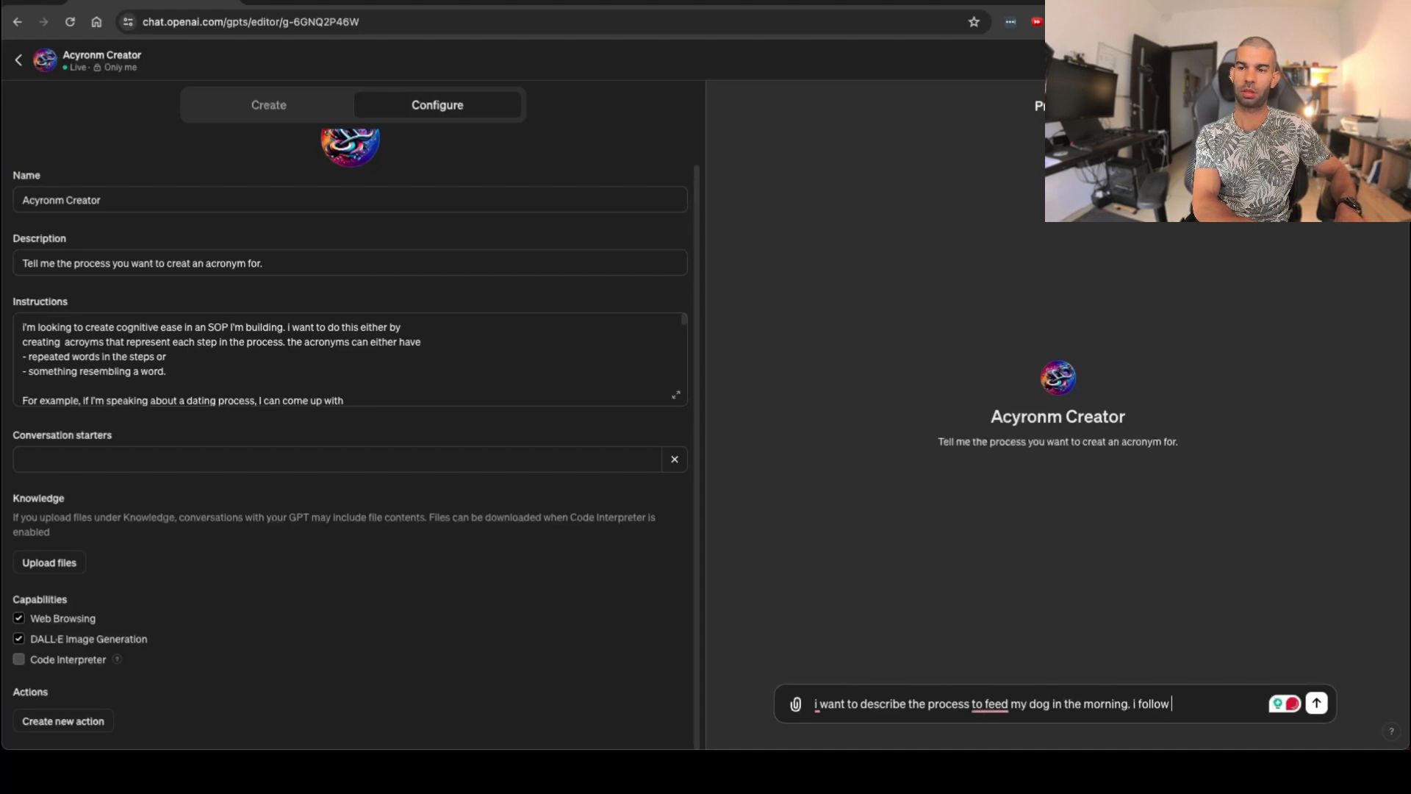
{"action": "type", "text": " these s"}
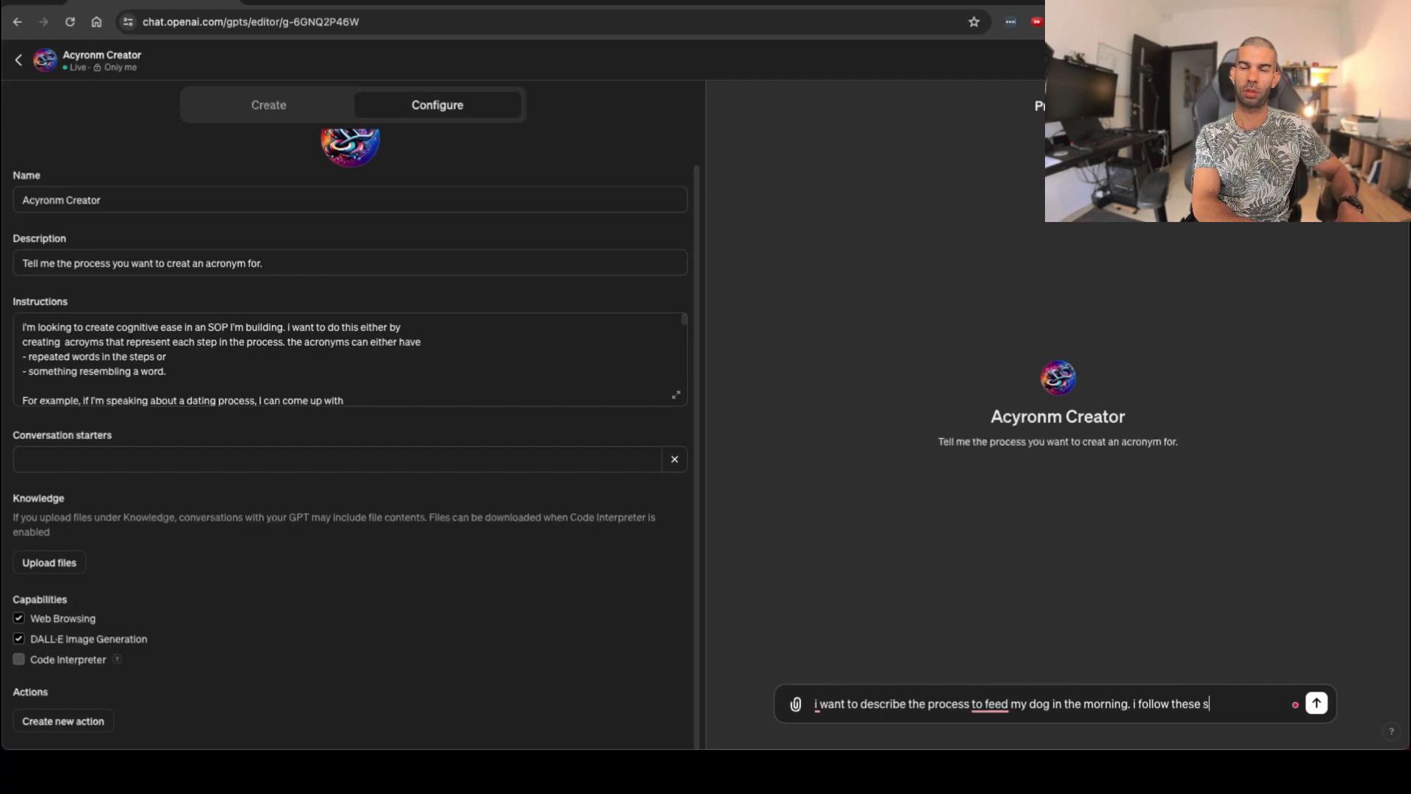
{"action": "type", "text": "teps:"}
{"action": "key", "text": "shift+Return"}
- Start the numbered list in the message with "1. i open the dog food box" and "2. i grab the measuring. box"
{"action": "type", "text": "1. i"}
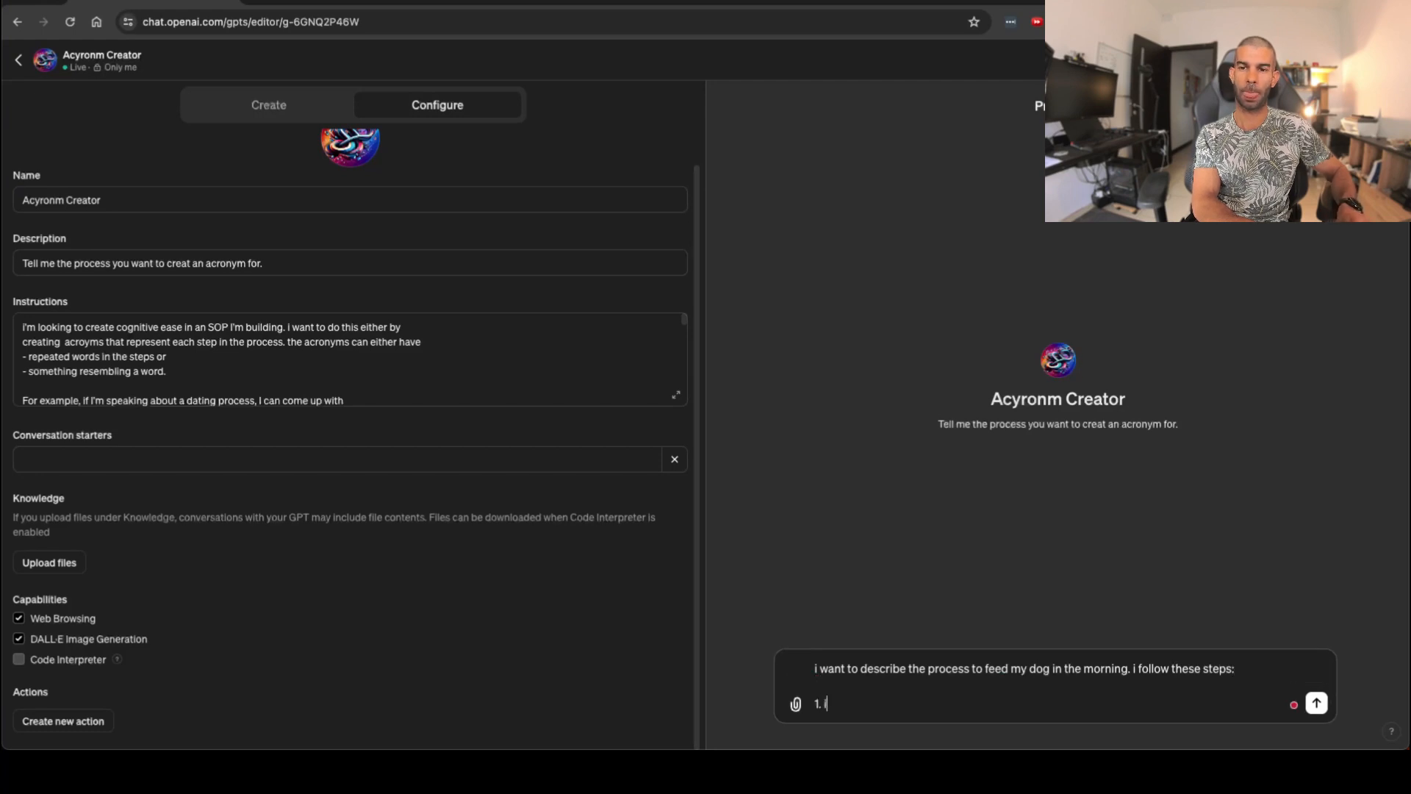
{"action": "type", "text": " open the dog"}
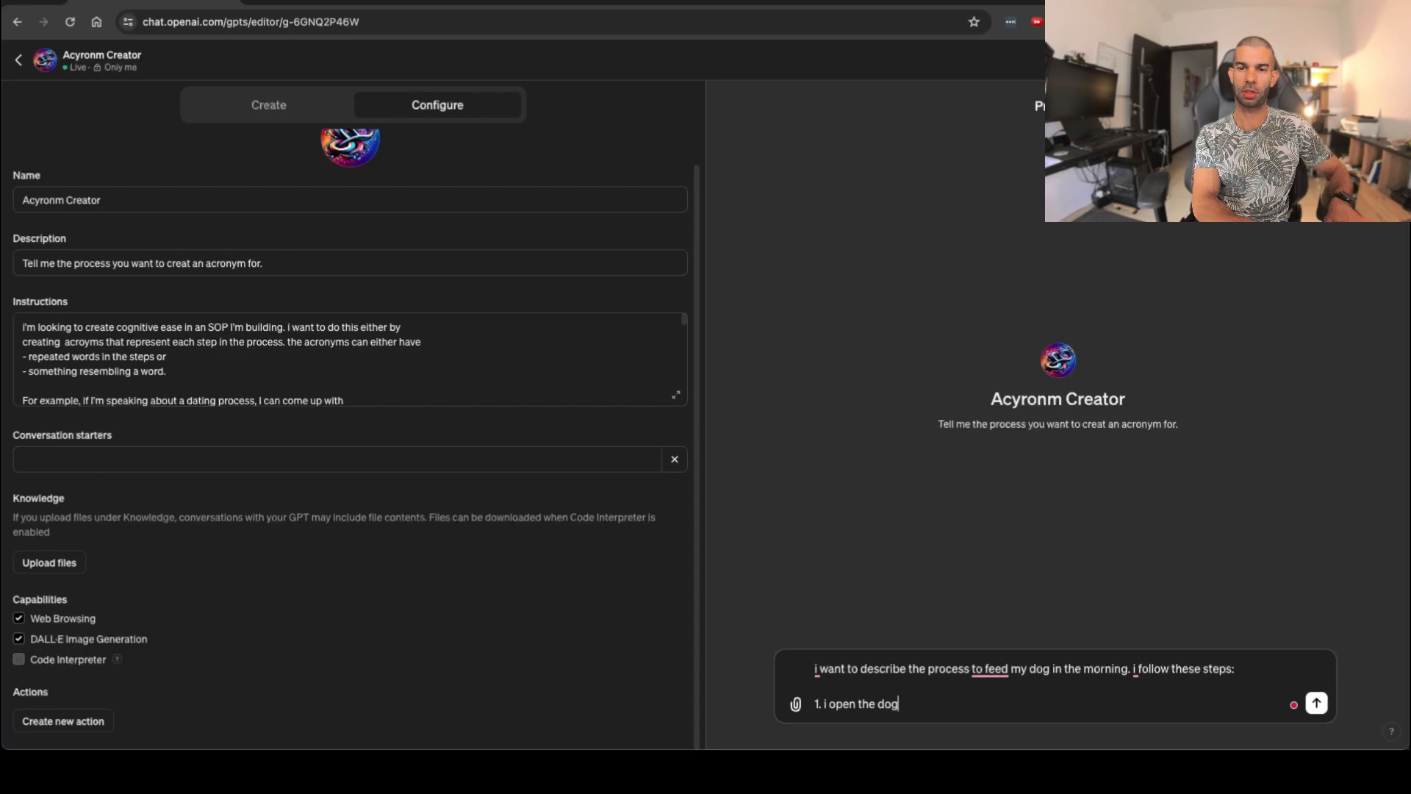
{"action": "type", "text": " food box"}
{"action": "key", "text": "shift+Return"}
{"action": "type", "text": "2. "}
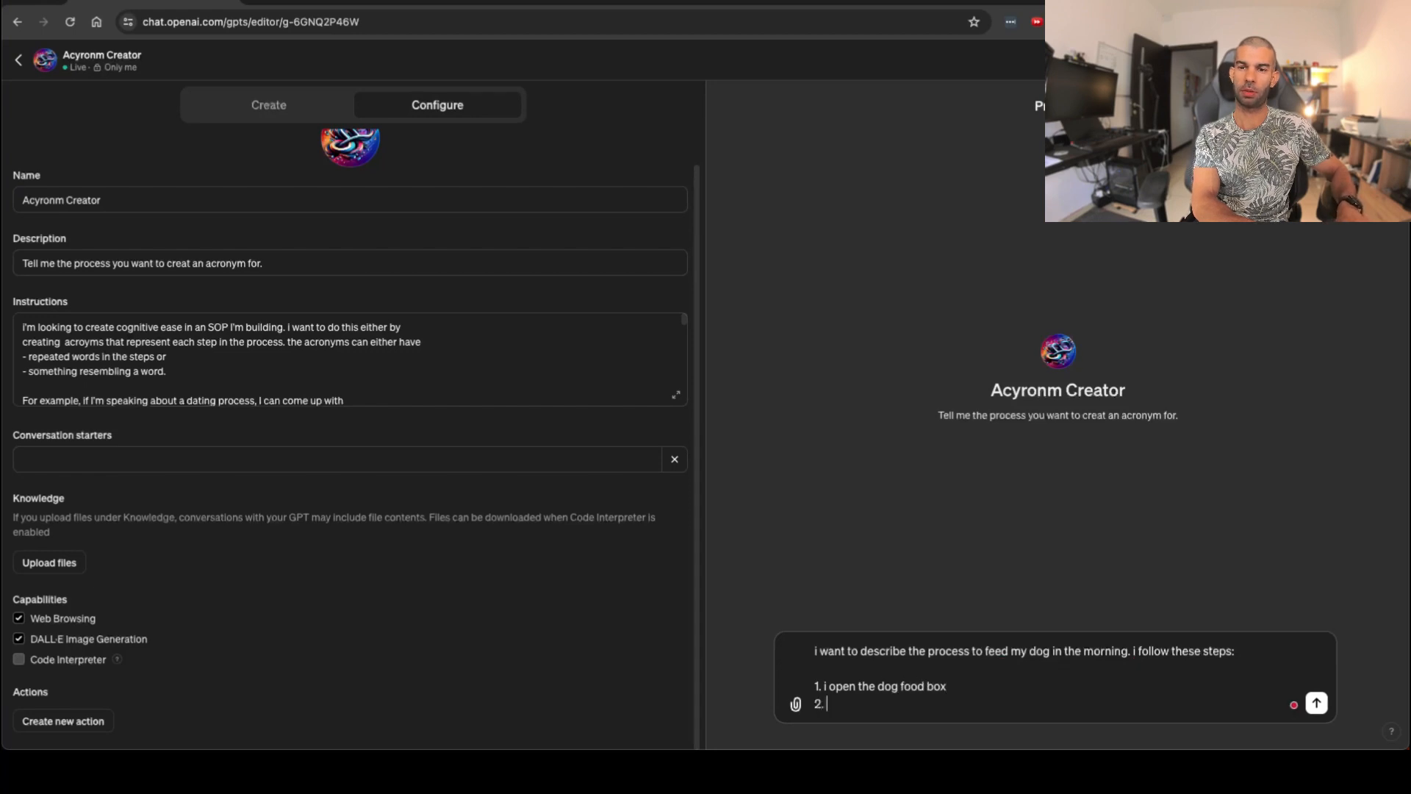
{"action": "type", "text": "i grab the measuring. box"}
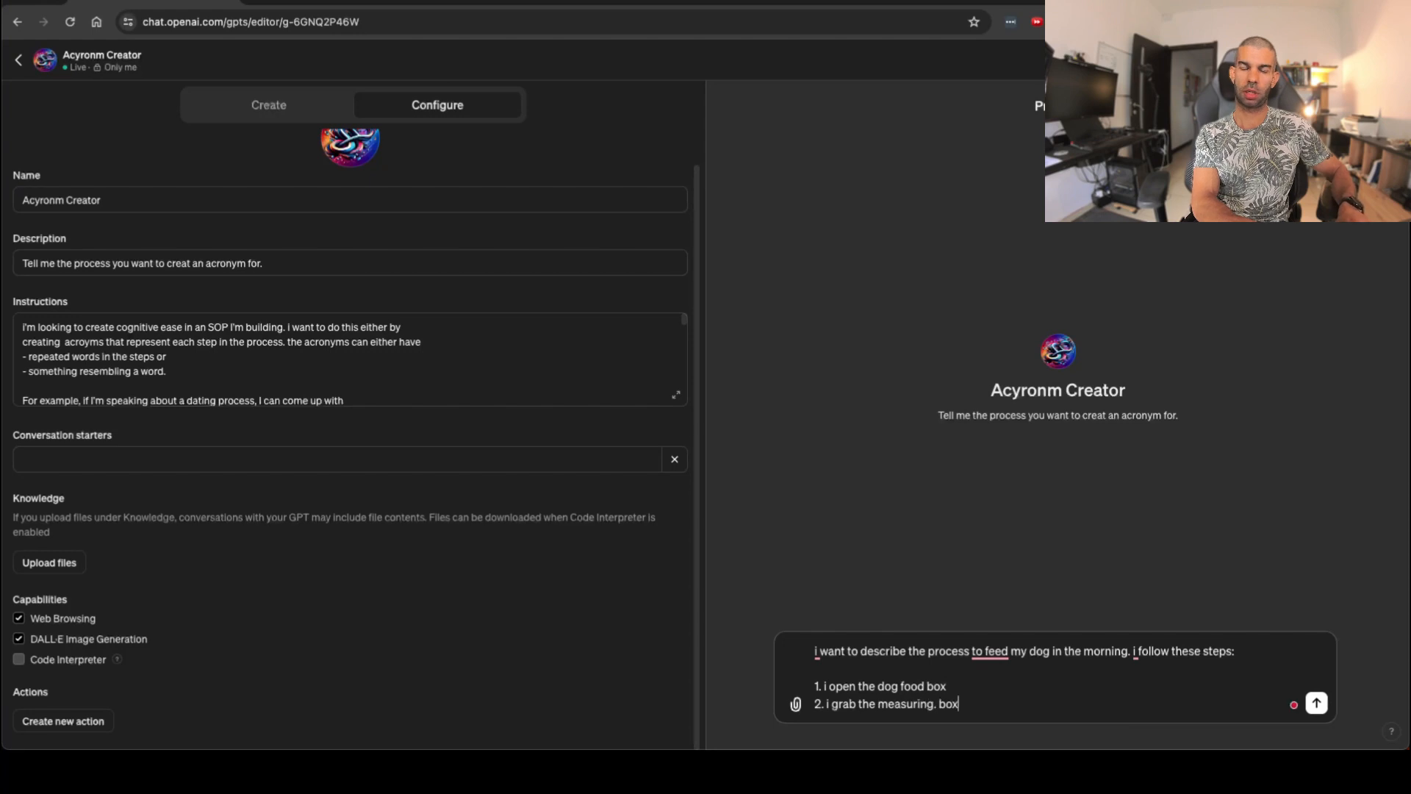
- Add the third list item to the message: "3. i put a rough estimate of the amount of food"
{"action": "type", "text": "3. i"}
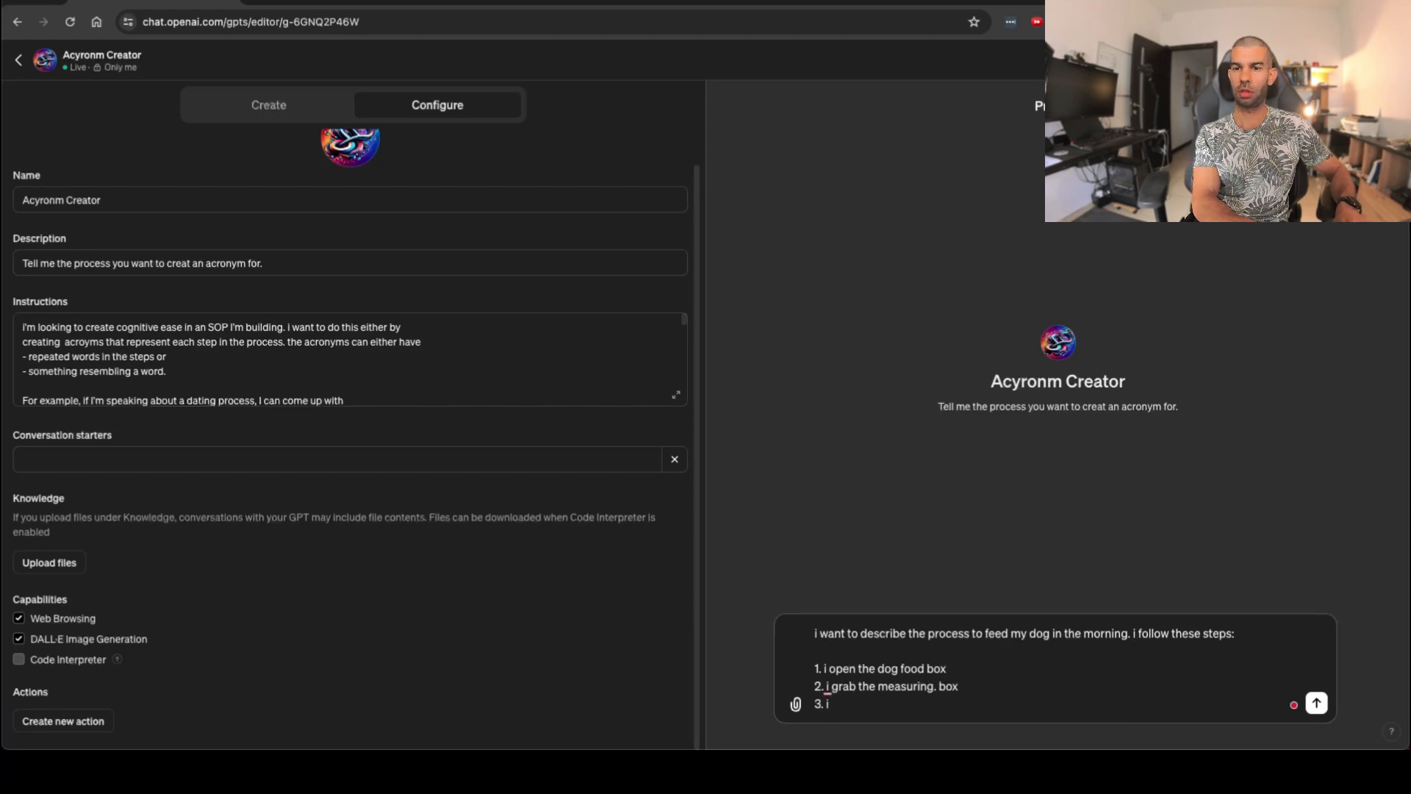
{"action": "type", "text": " put we a brought"}
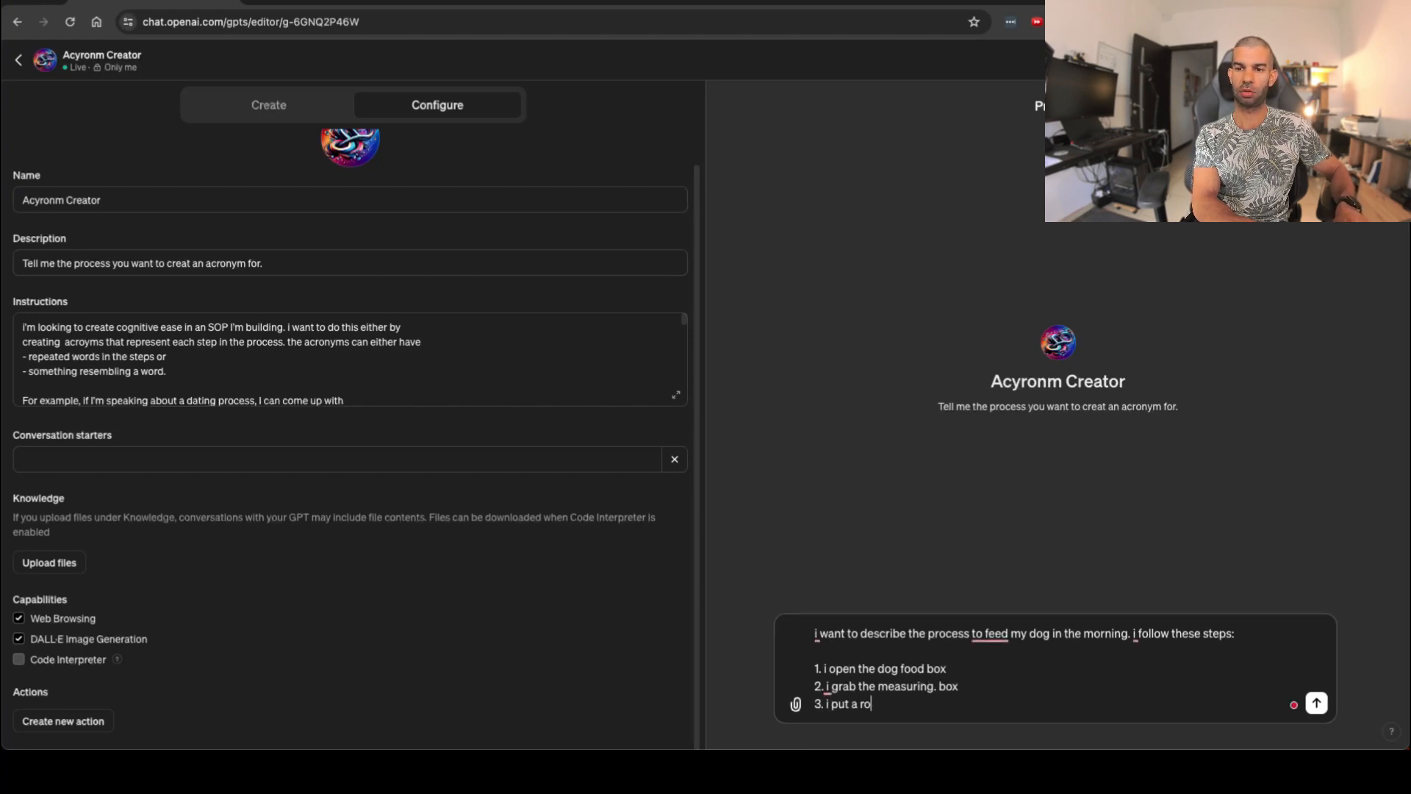
{"action": "key", "text": "BackSpace"}
{"action": "key", "text": "BackSpace"}
{"action": "key", "text": "BackSpace"}
{"action": "key", "text": "BackSpace"}
{"action": "key", "text": "BackSpace"}
{"action": "key", "text": "BackSpace"}
{"action": "type", "text": "rough estim"}
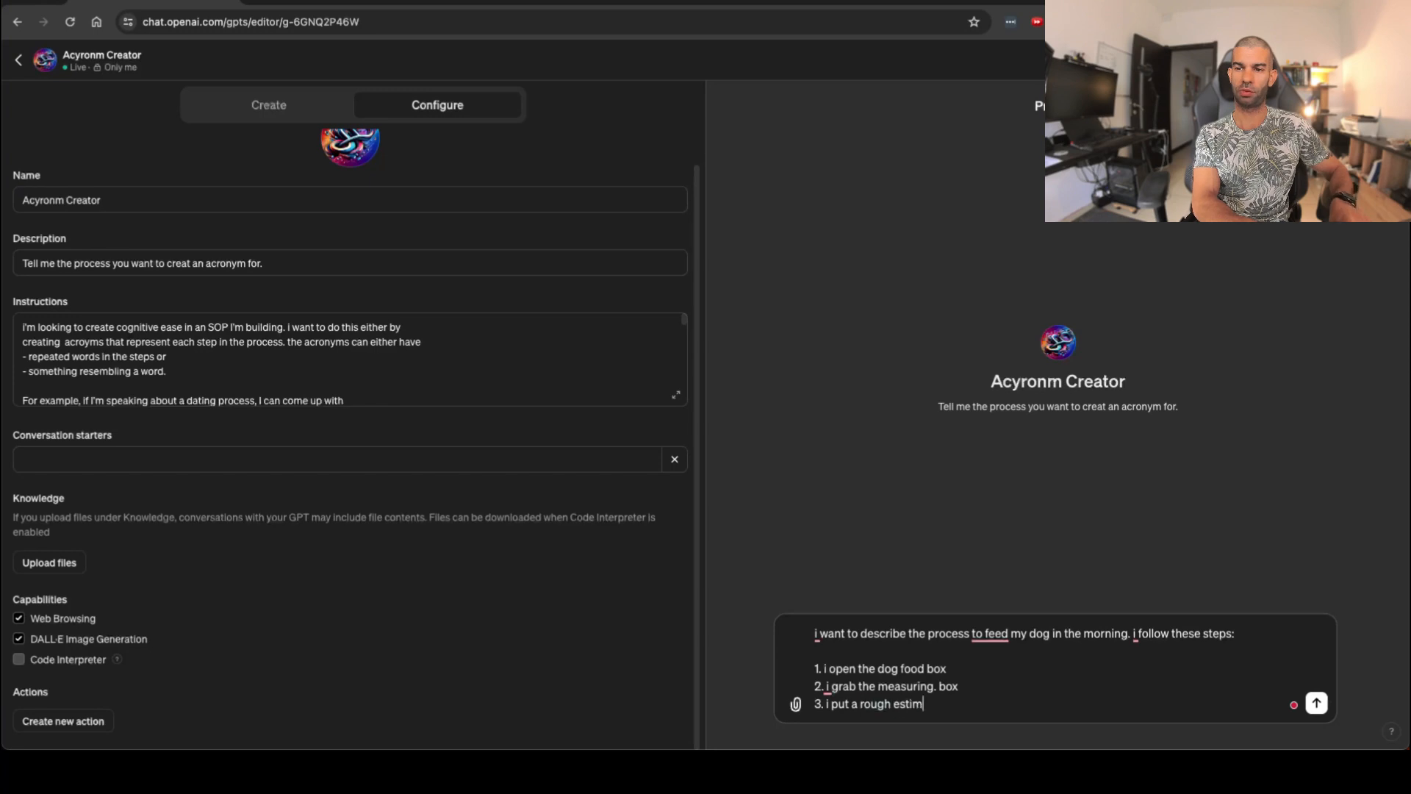
{"action": "type", "text": "ate of the amount of food"}
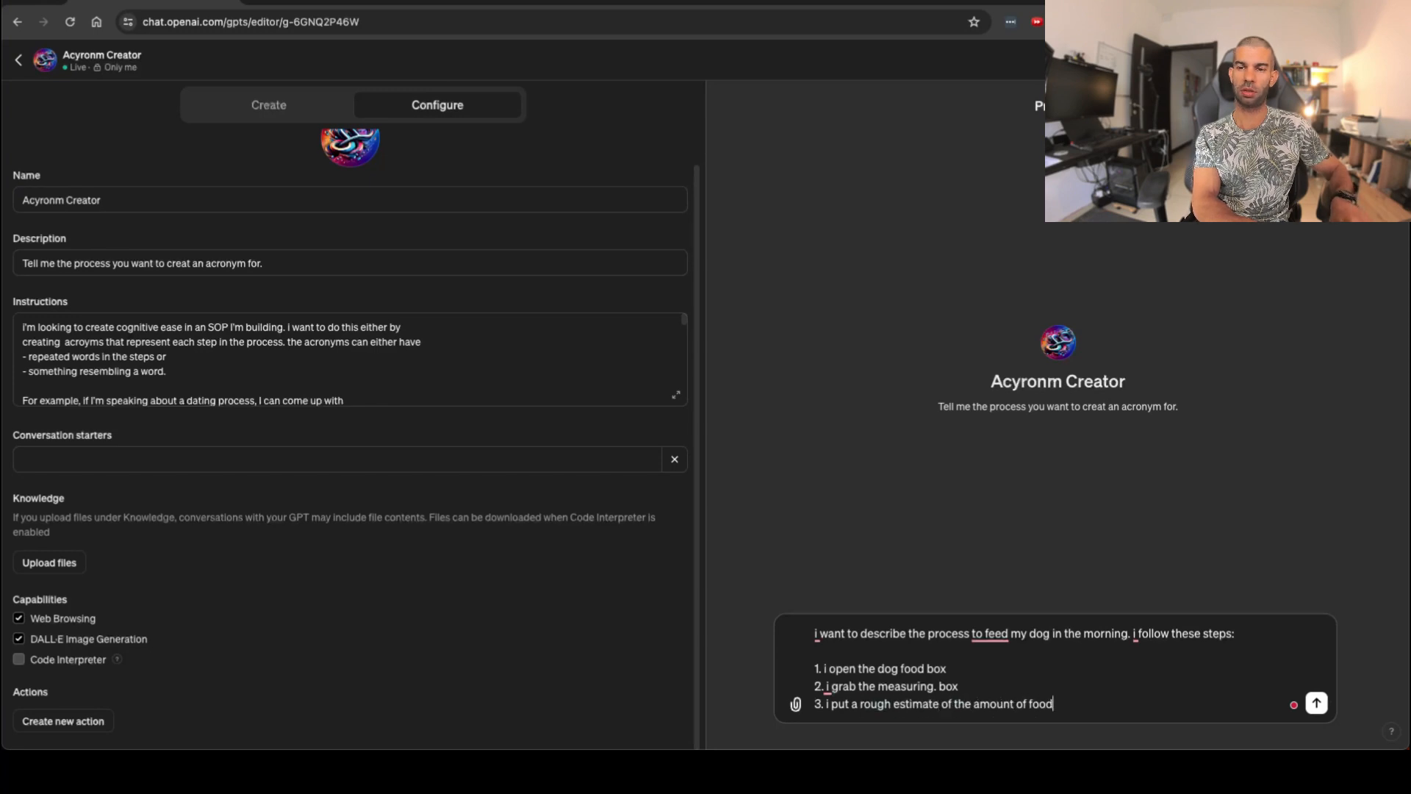
- Add "4. I weight it" and "5. i remove / add more food if needed" to the numbered list
{"action": "key", "text": "shift+Return"}
{"action": "type", "text": "4. I weight it"}
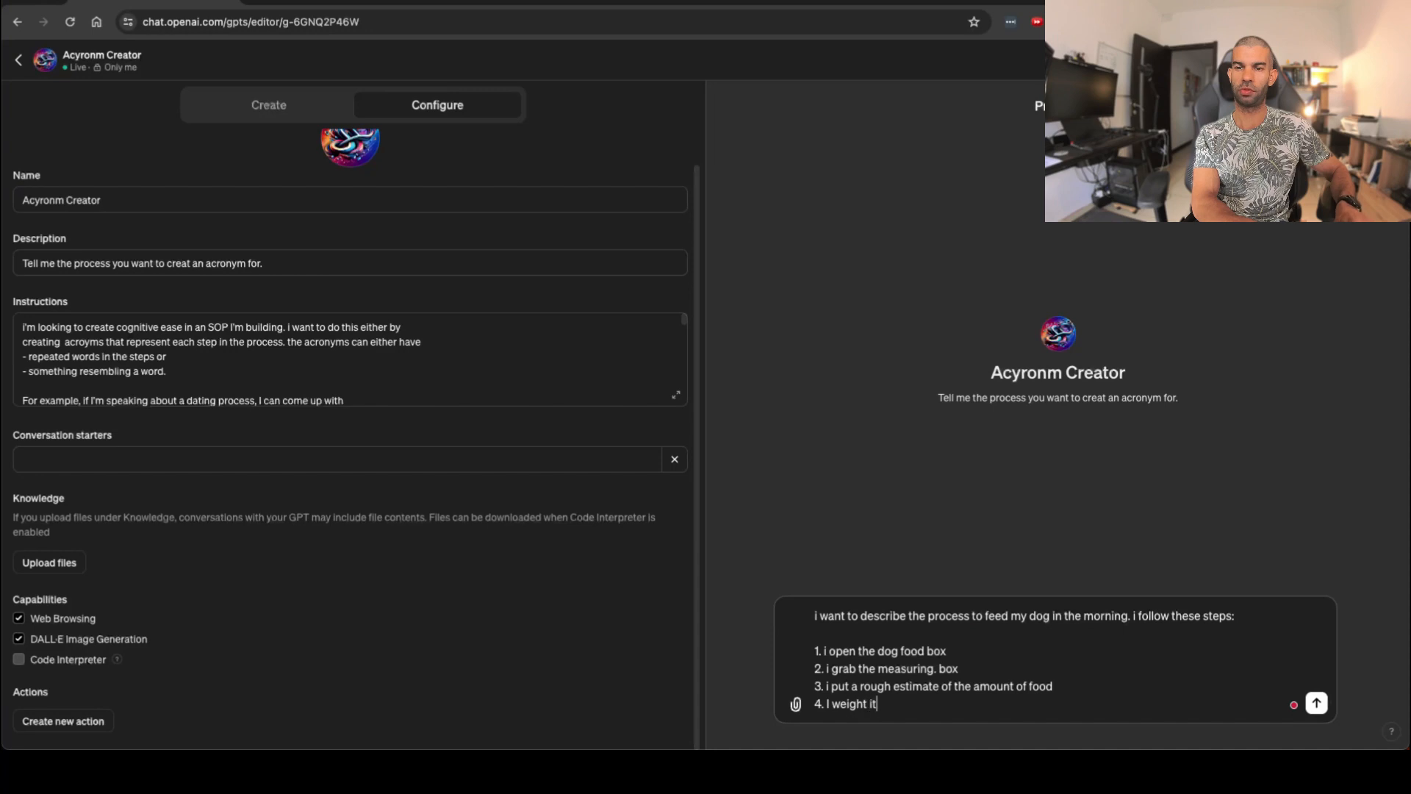
{"action": "key", "text": "shift+Return"}
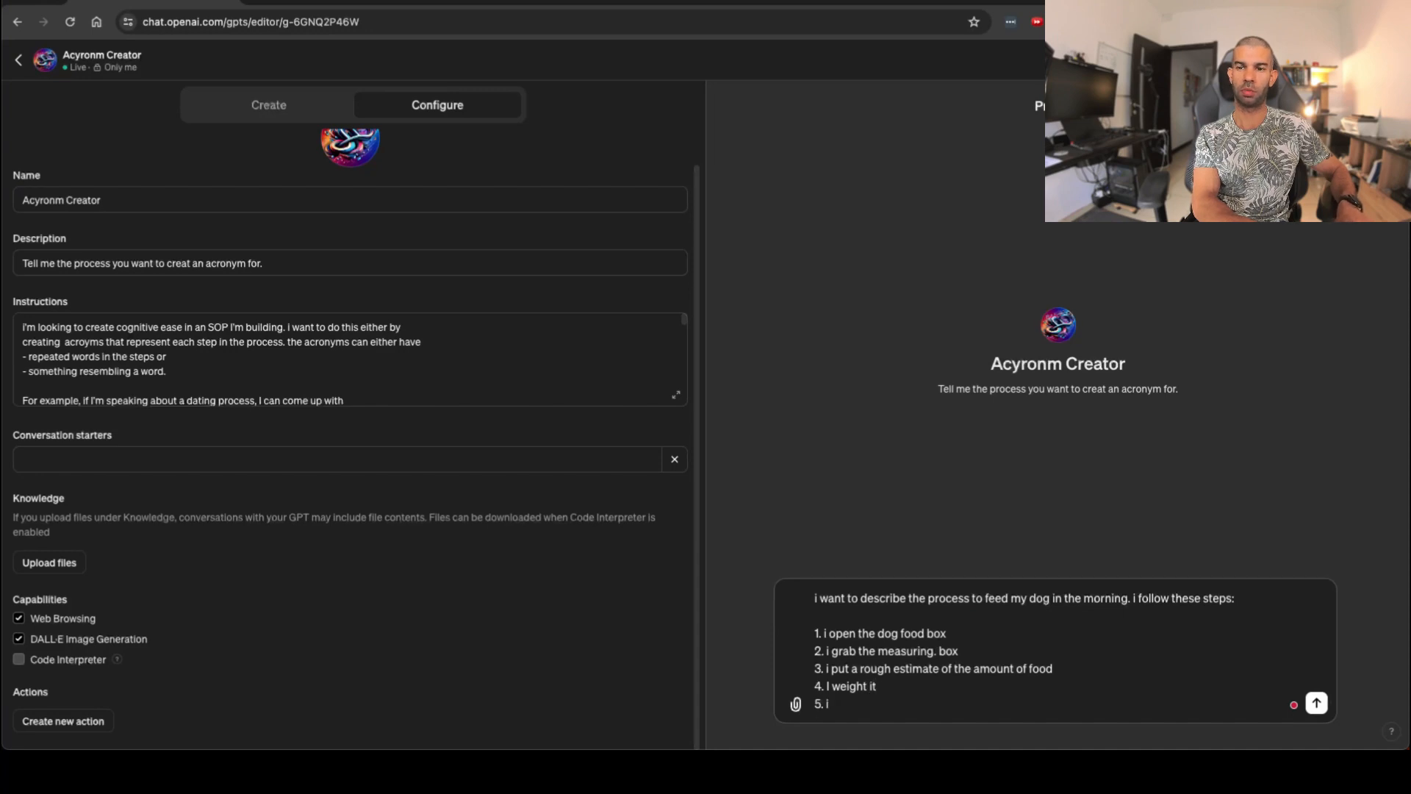
{"action": "type", "text": "5. i remove / add wei"}
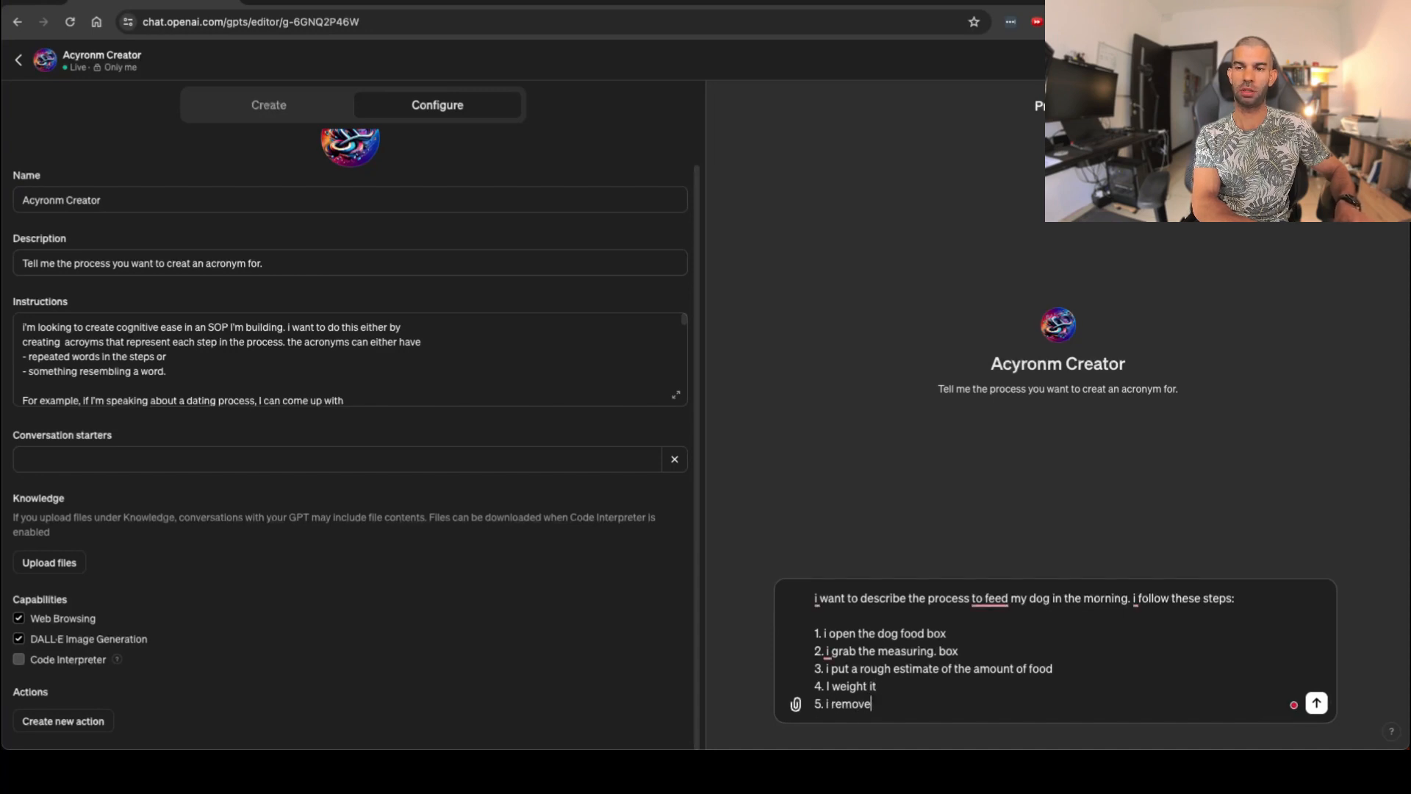
{"action": "key", "text": "BackSpace"}
{"action": "type", "text": "more food"}
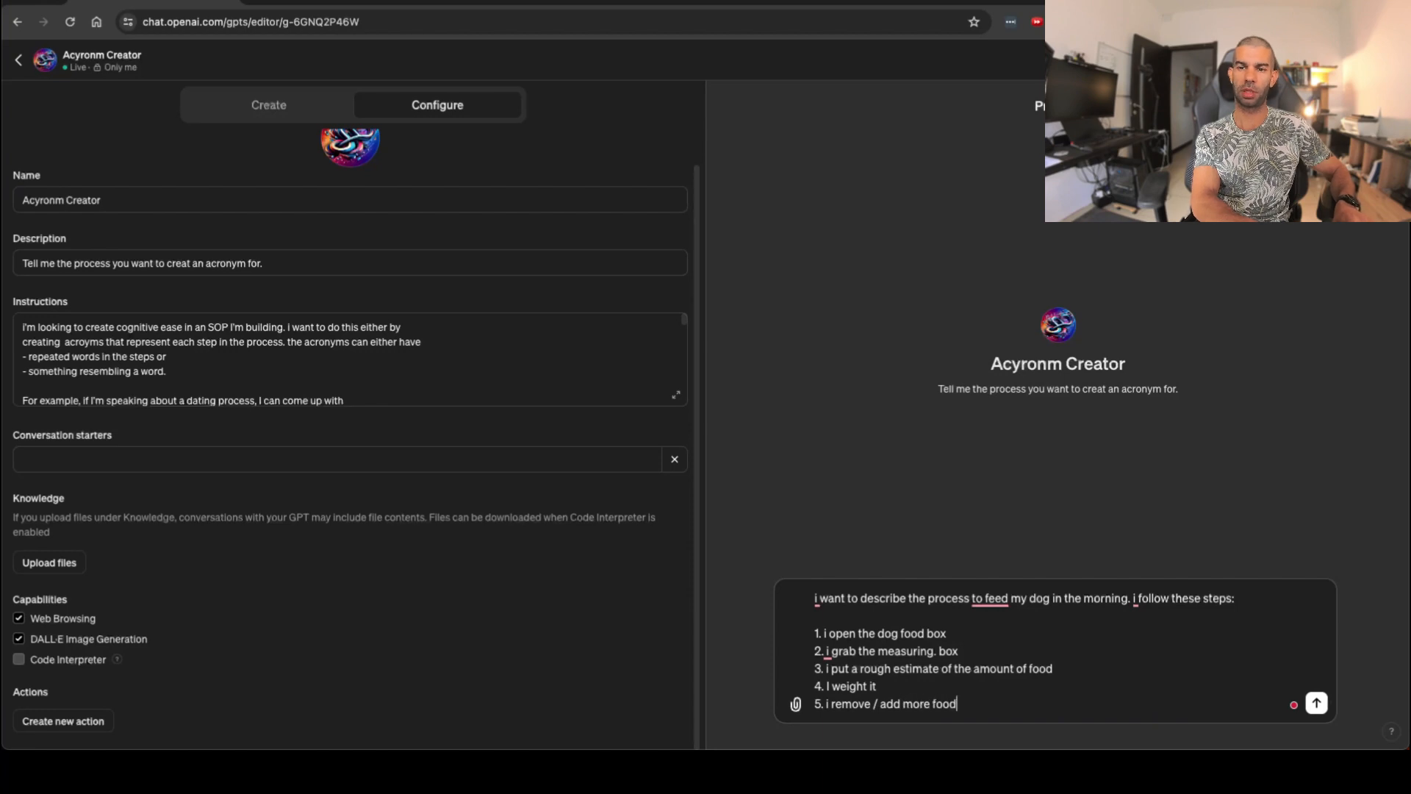
{"action": "type", "text": " if needed"}
- Finish the list with "6. i feed my dog" and send the message to the Acyronm Creator GPT
{"action": "key", "text": "Return"}
{"action": "type", "text": "6. i fee"}
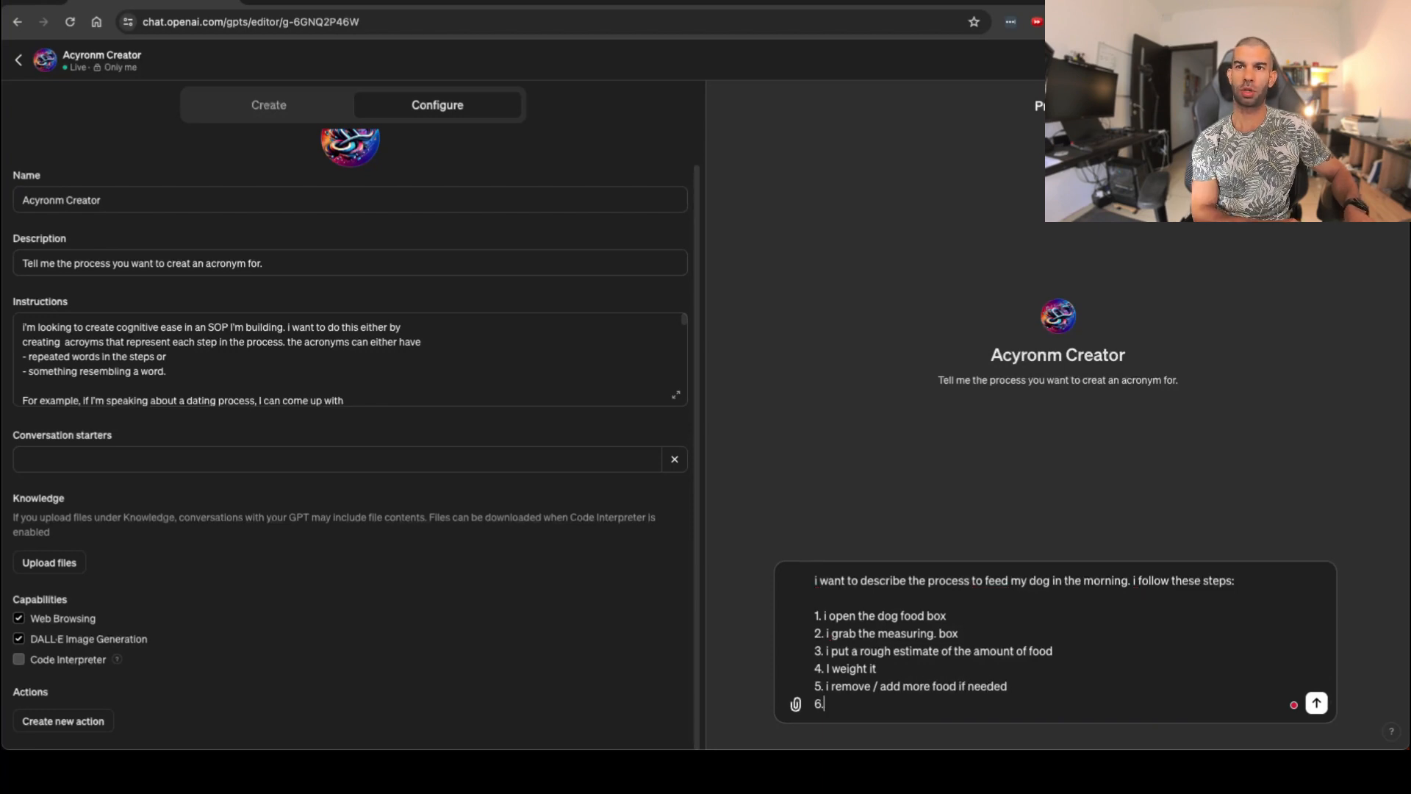
{"action": "type", "text": "d my dog"}
{"action": "key", "text": "Return"}
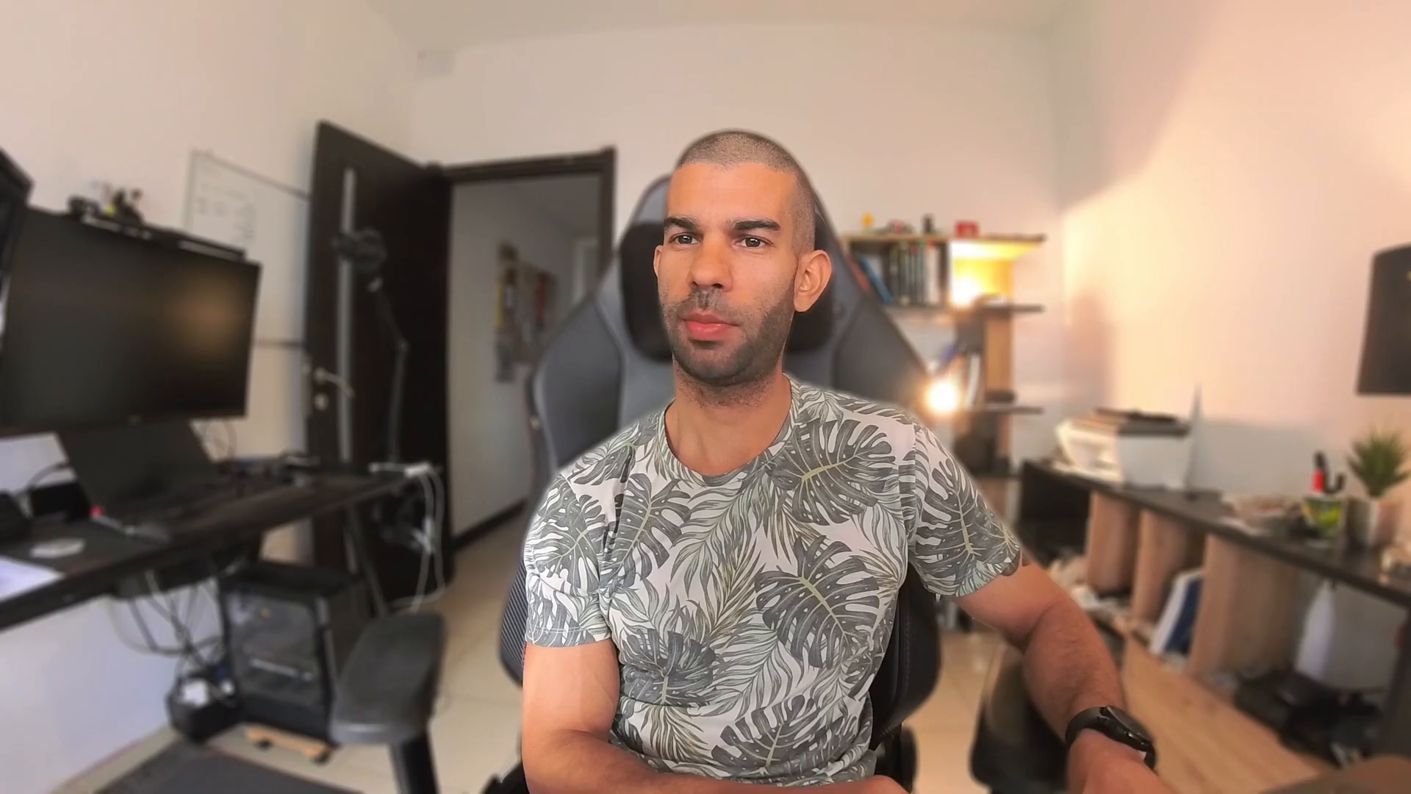